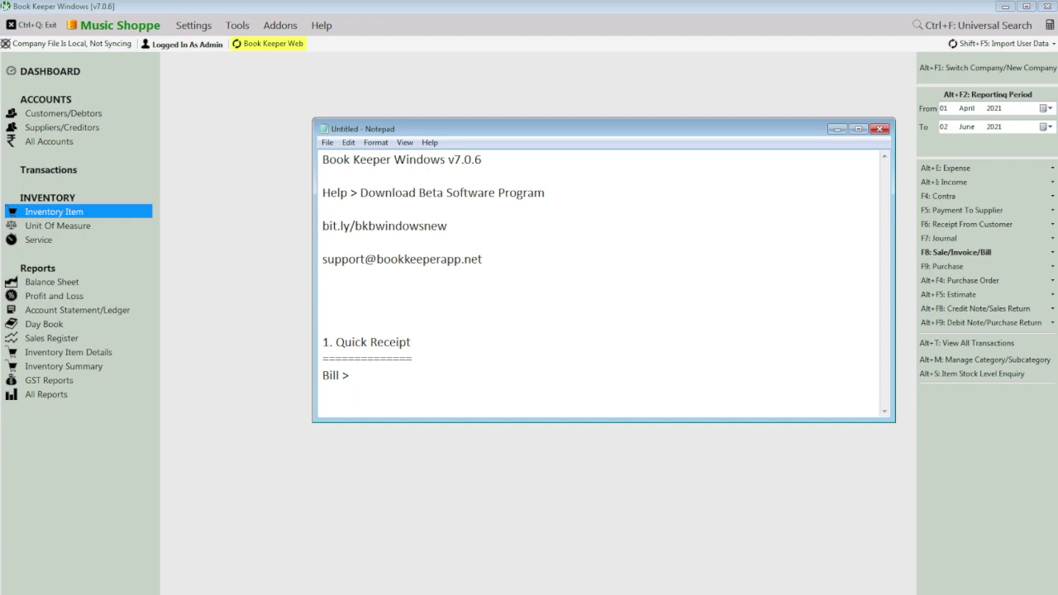
- Complete the "Bill >" line of the note with "Quick Receipt" and add the points "a. Faster" and "b. Multiple modes" below it
type("Quick Receipt")
key("Return")
type("a")
key("BackSpace")
type("a. Faster")
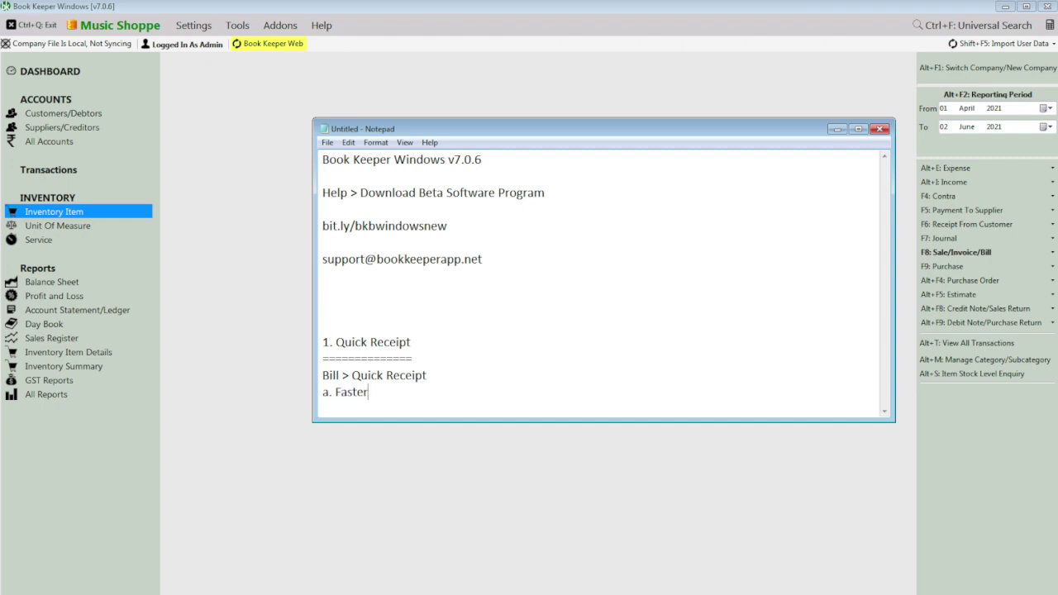
key("Return")
type("b. ")
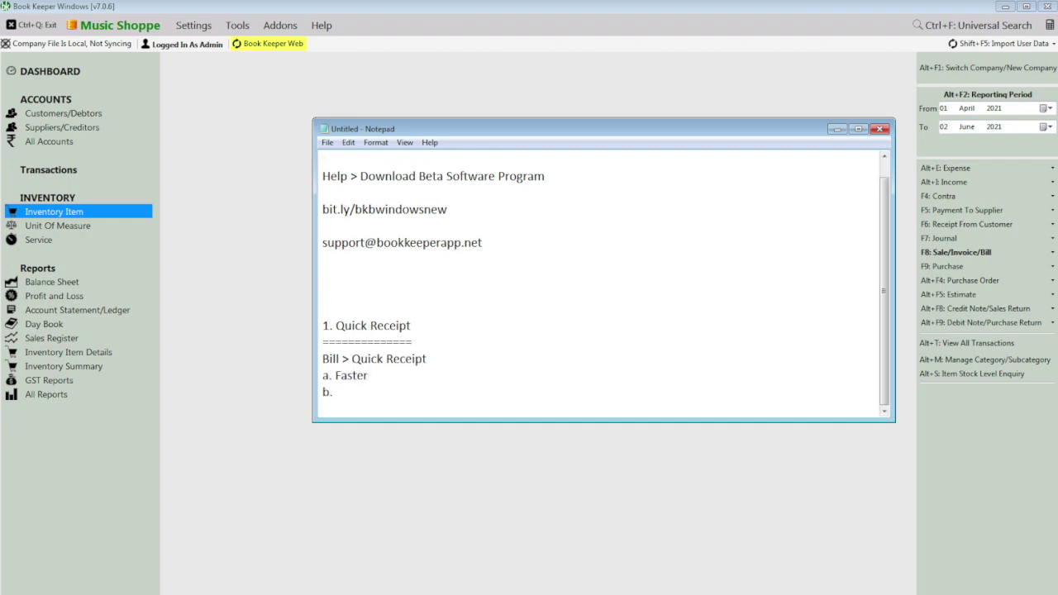
type("Multiple modes")
- Switch to Book Keeper and start a new sale invoice with Customer A as the customer
left_click(257, 283)
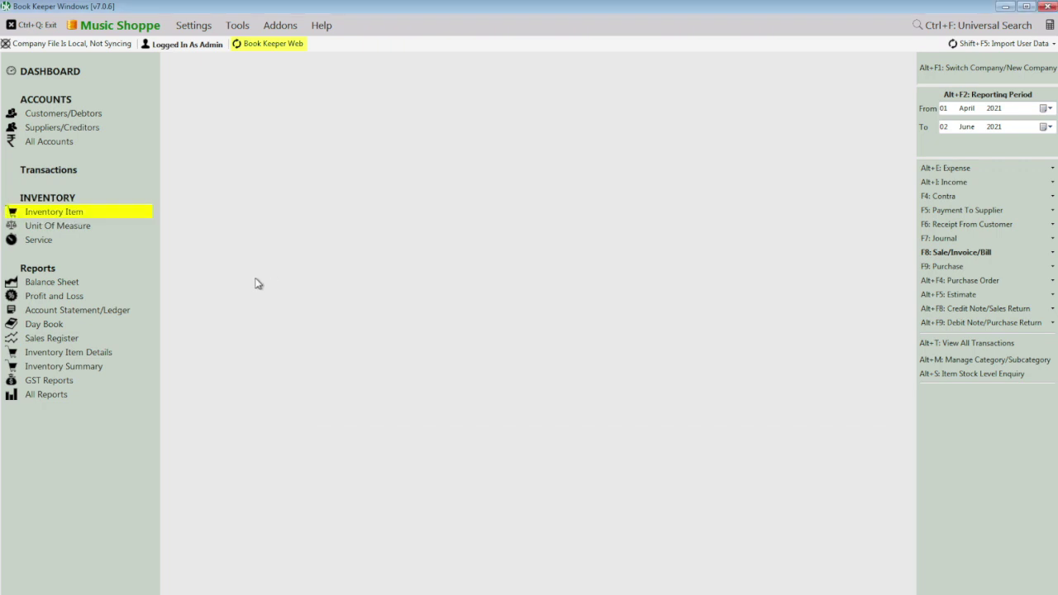
left_click(930, 253)
left_click(901, 259)
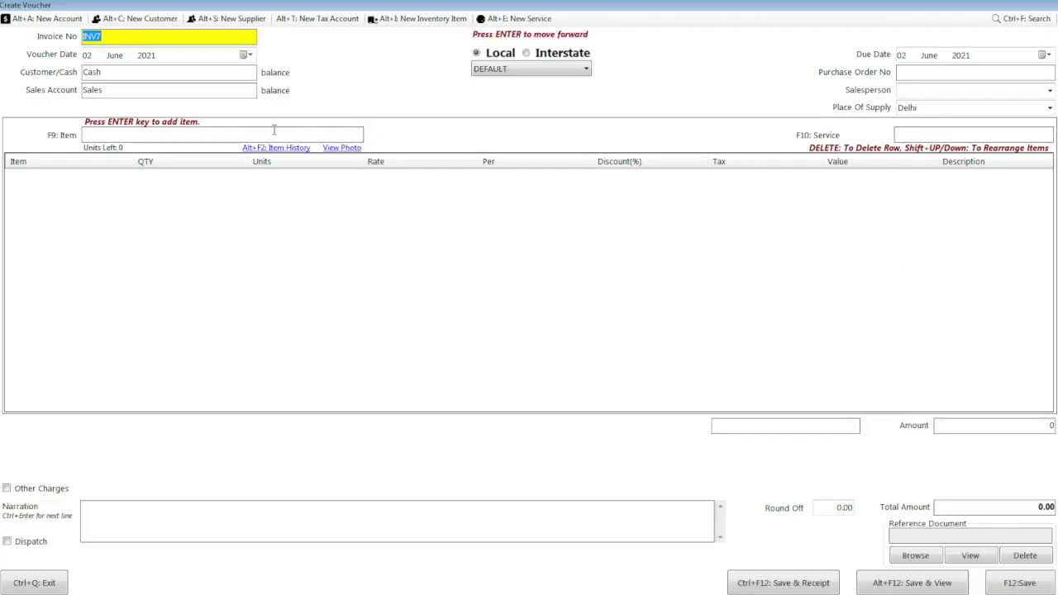
left_click(176, 77)
key("BackSpace")
key("BackSpace")
key("BackSpace")
key("BackSpace")
type("cu")
key("Return")
- Accept the prefilled buyer and shipping details for Customer A and keep the Sales account on the invoice
key("Return")
key("Return")
key("Return")
key("Return")
key("Return")
key("Return")
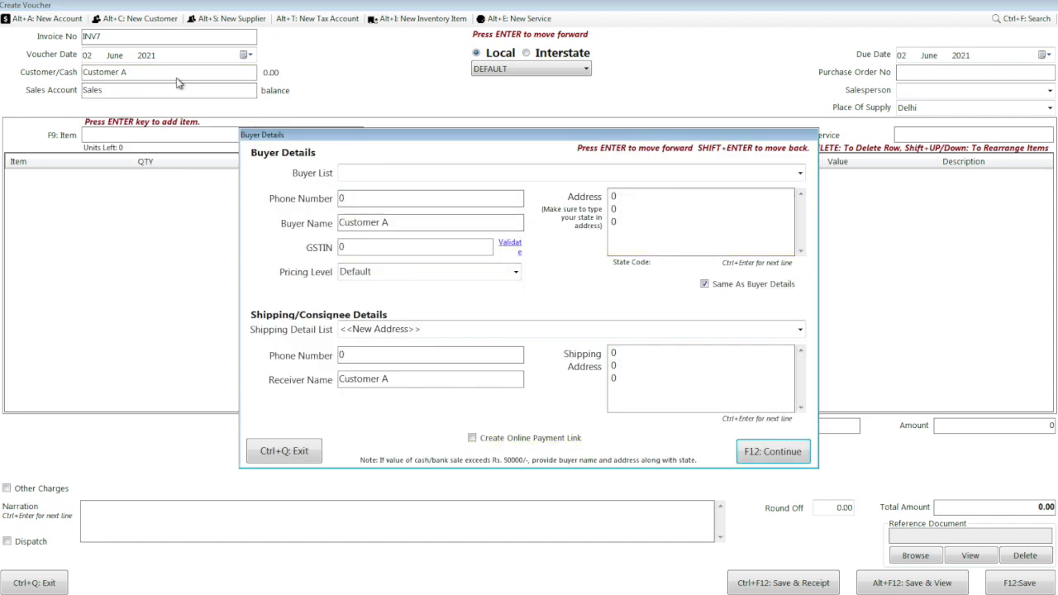
key("Return")
key("Return")
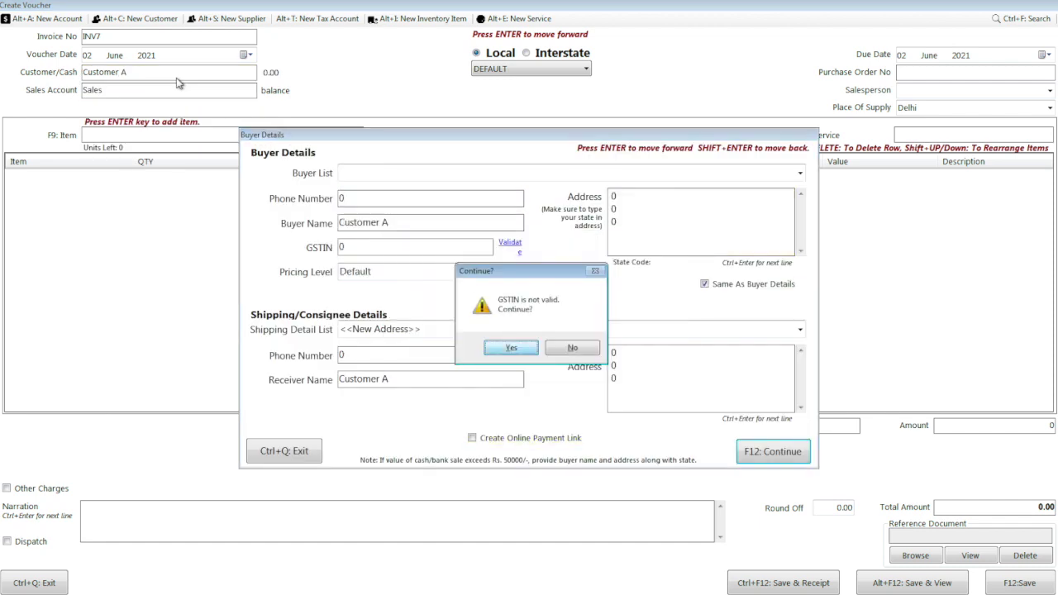
key("Return")
key("Return")
key("Return")
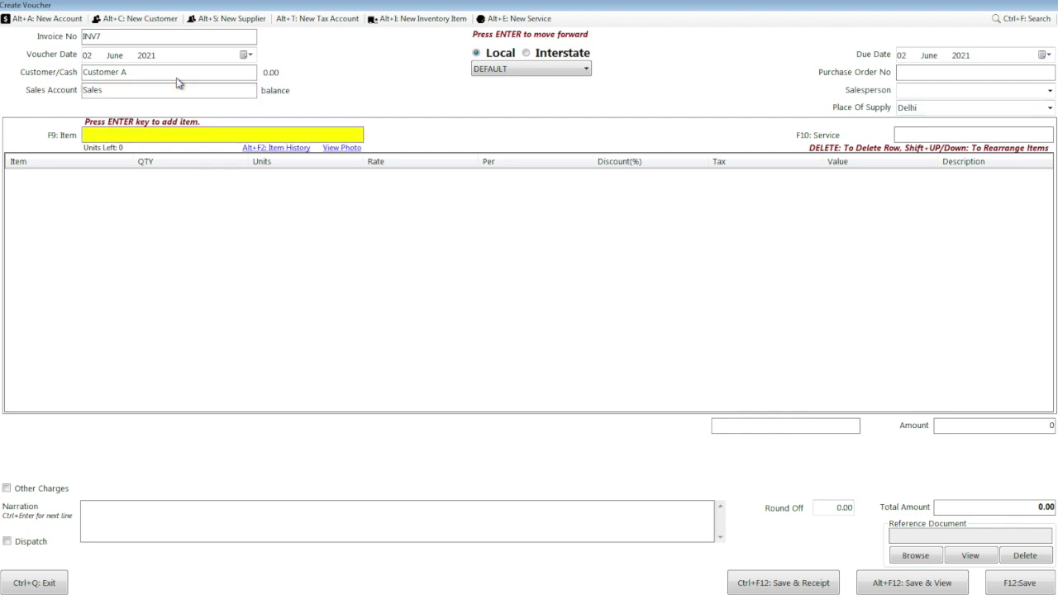
- Add the item Guitar with quantity 1 and save the invoice, proceeding to its receipt
key("Return")
key("Return")
type("1")
key("Return")
key("Return")
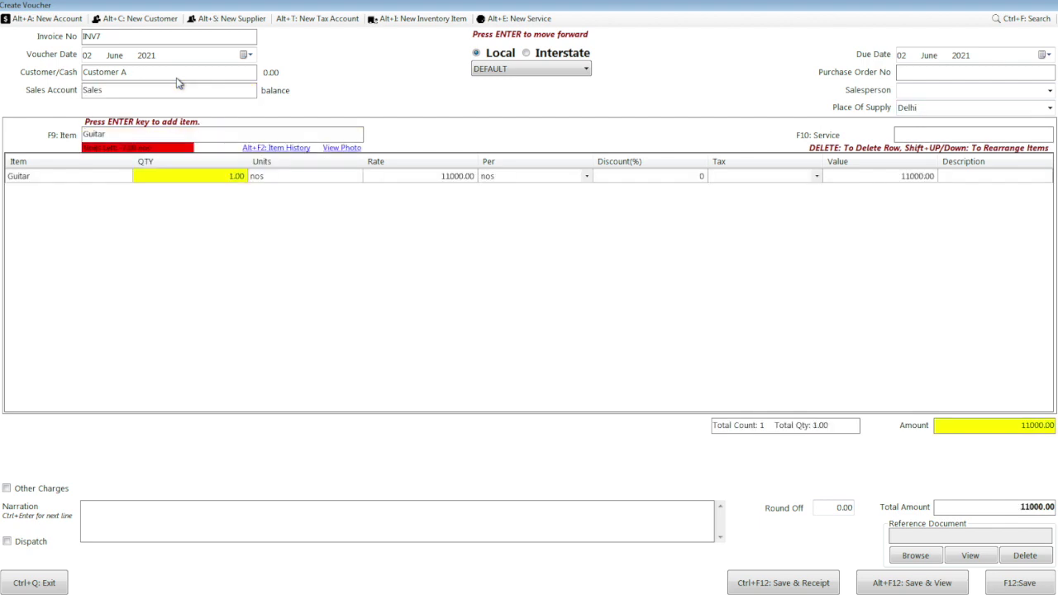
key("Return")
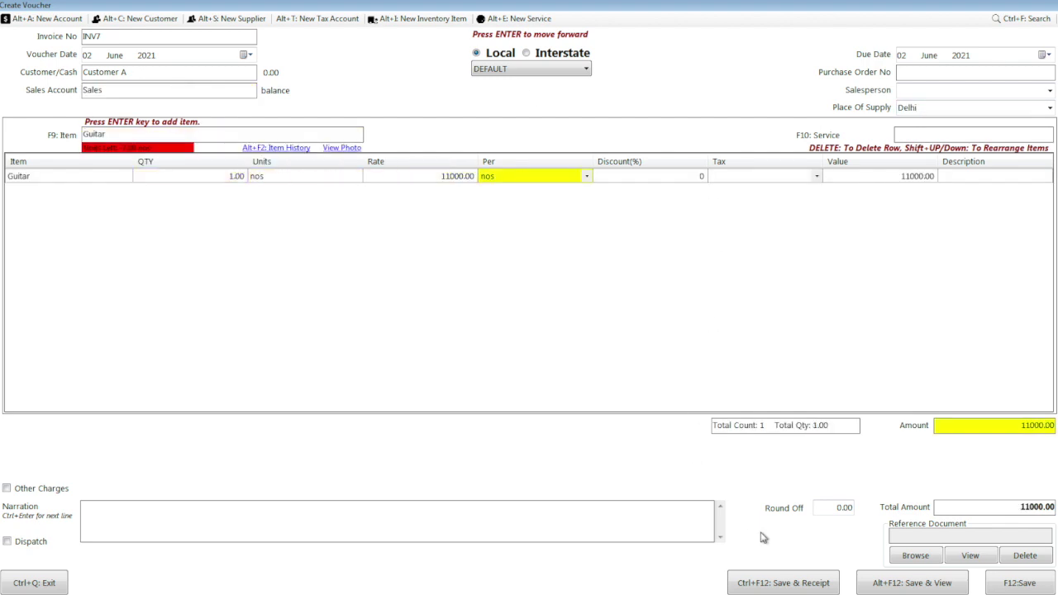
left_click(779, 582)
key("Return")
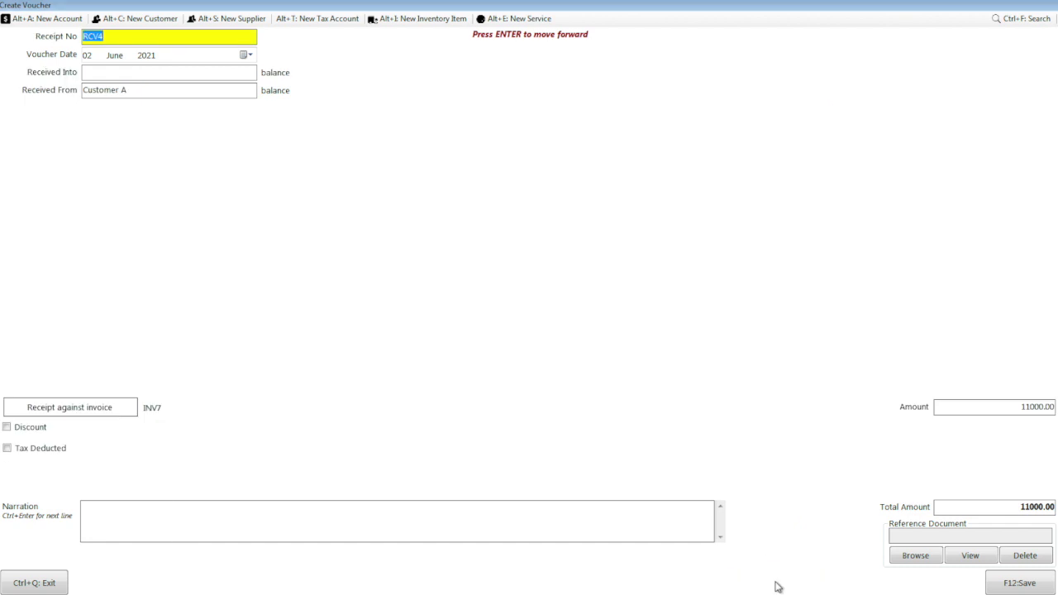
- Record the receipt into Cash, enter a partial amount to pay against invoice INV7, and save the voucher
left_click(245, 74)
type("csh")
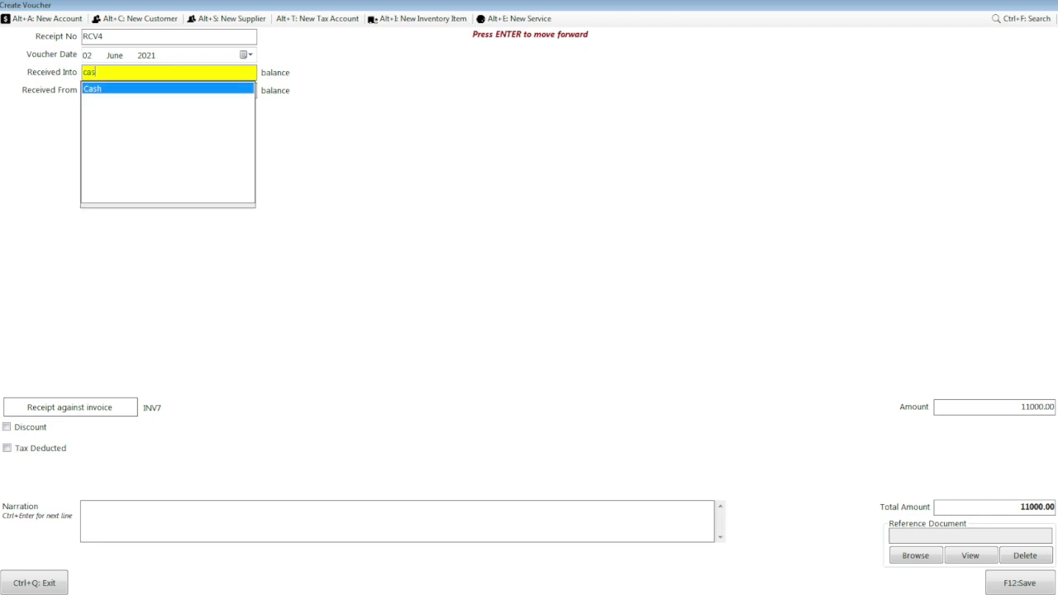
key("Return")
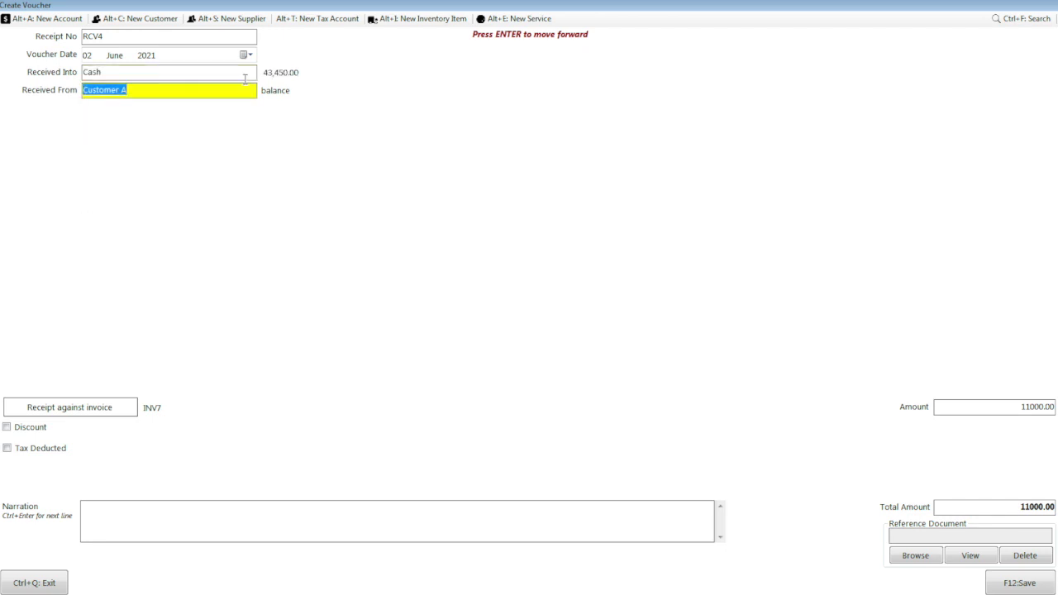
left_click(100, 409)
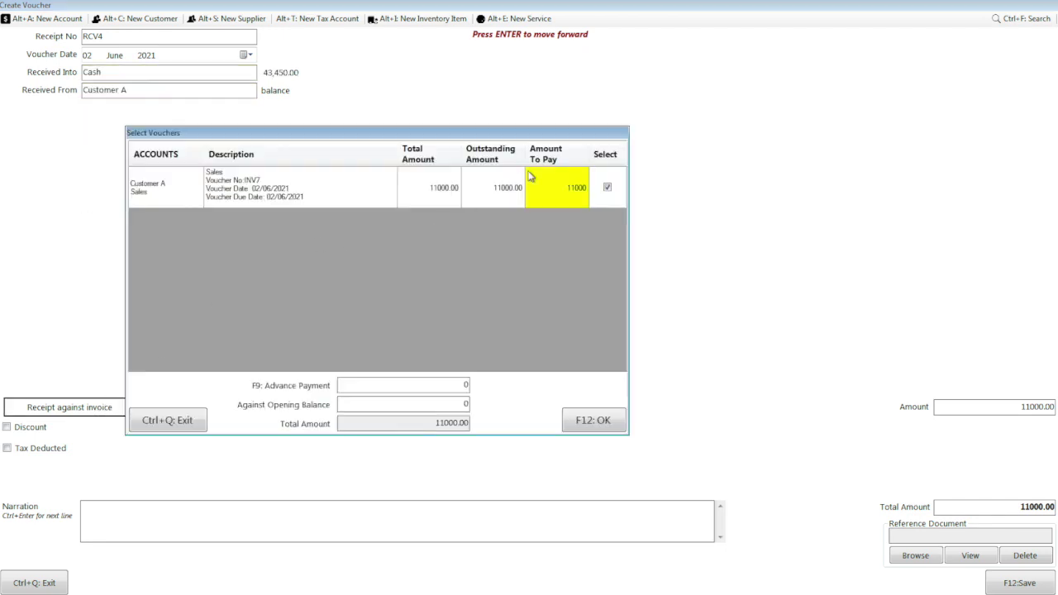
type("50")
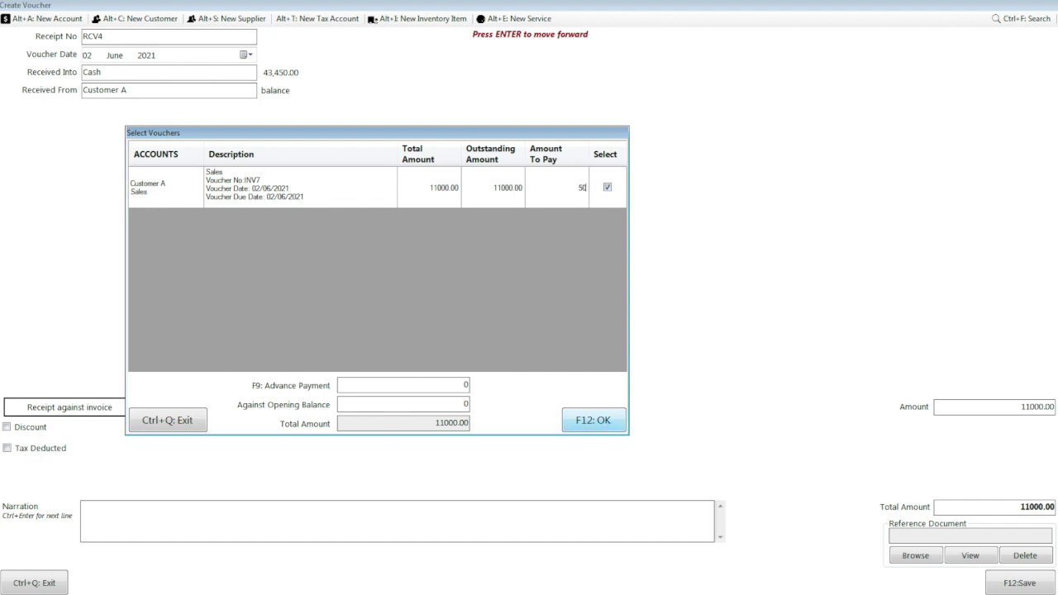
left_click(608, 425)
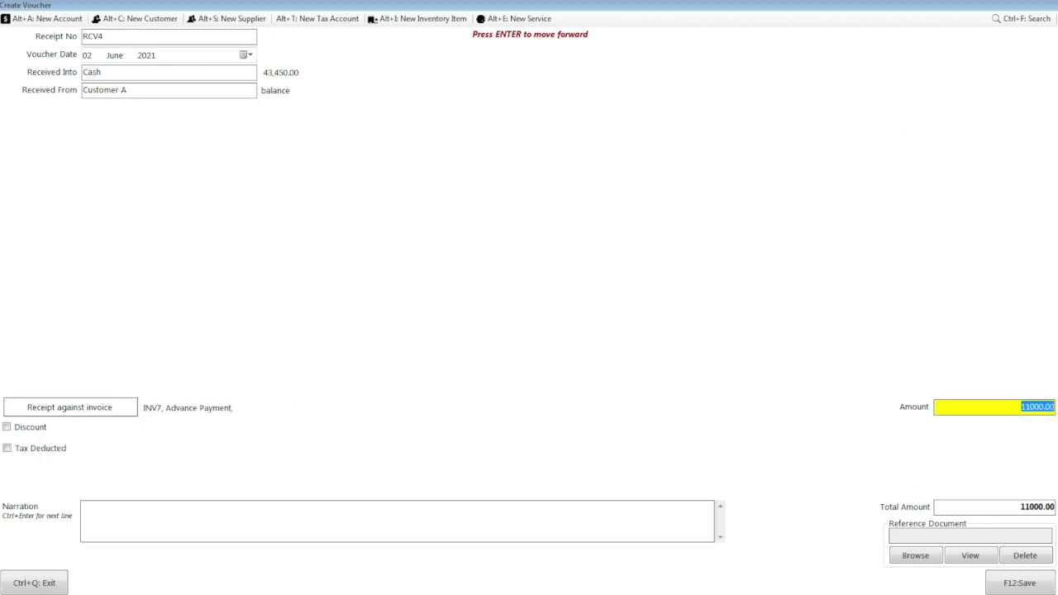
left_click(1015, 587)
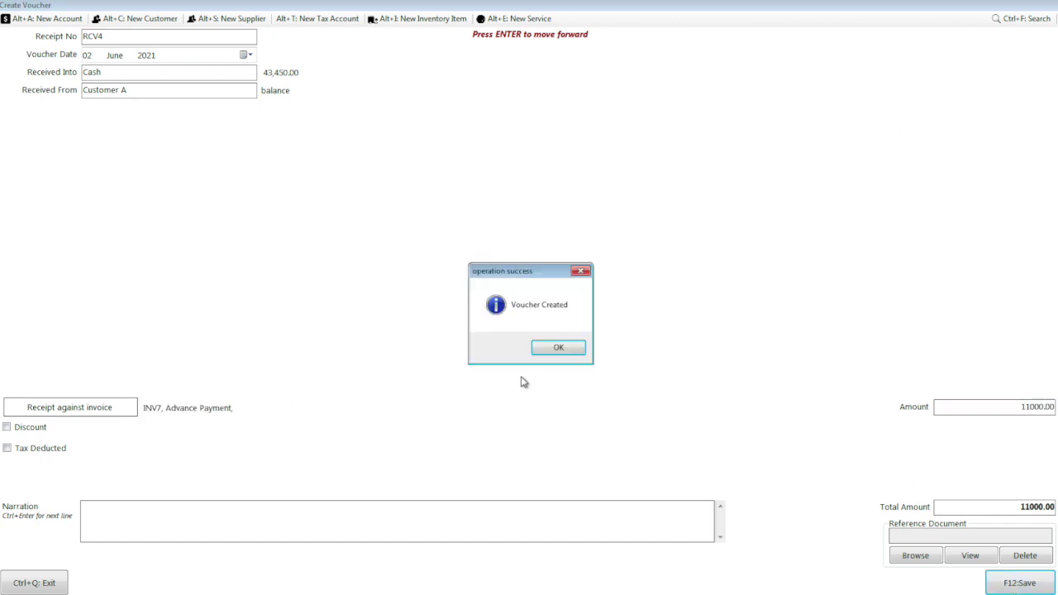
left_click(558, 348)
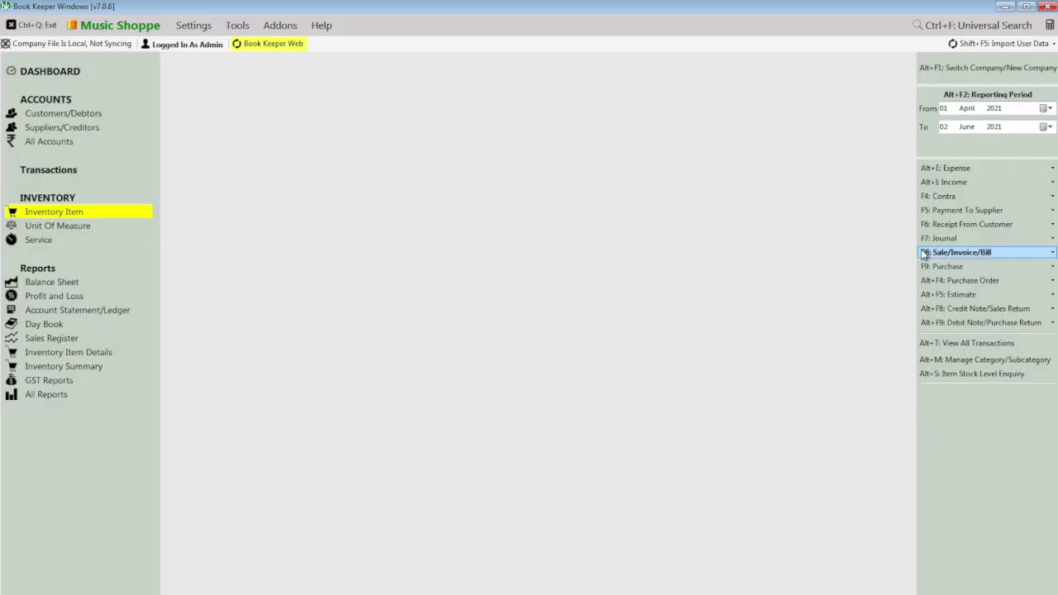
- Check the payment status of invoice INV7 in the list of sale transactions and close the list
left_click(930, 252)
left_click(879, 269)
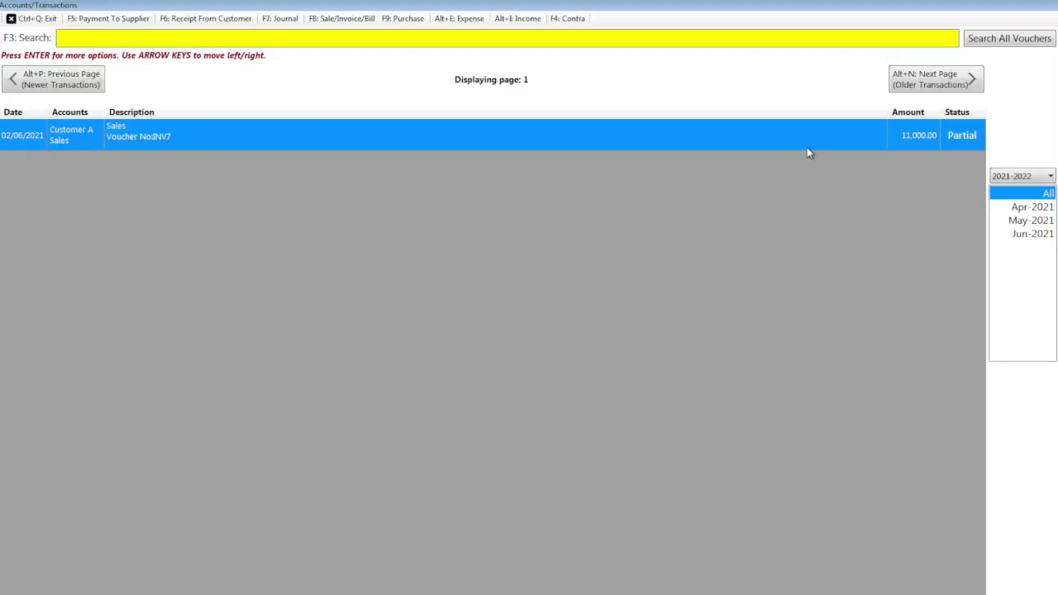
key("ctrl+q")
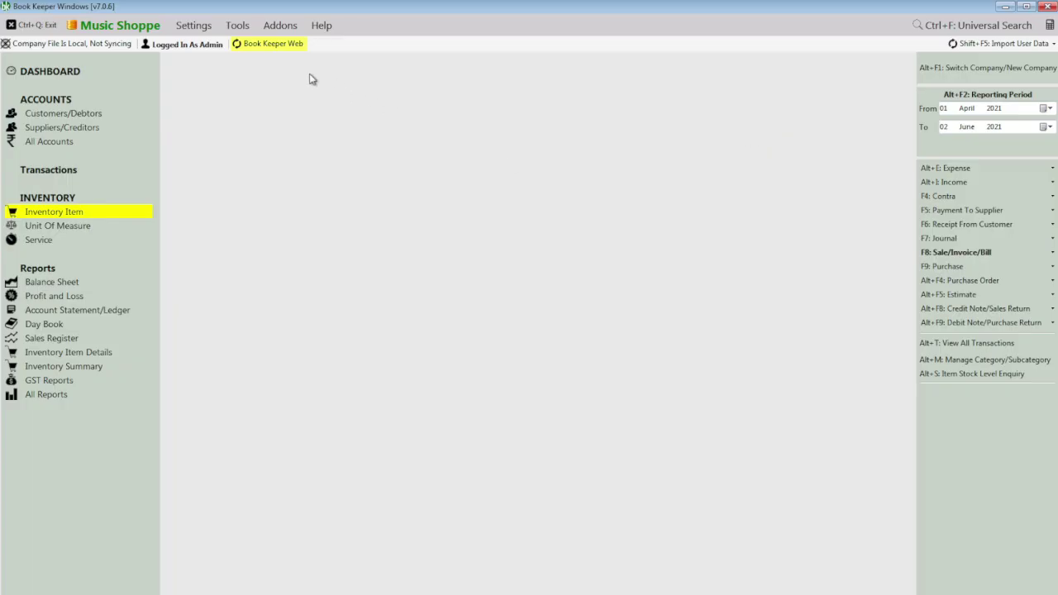
- Enable Quick Receipt in the transactions settings and save them
left_click(194, 26)
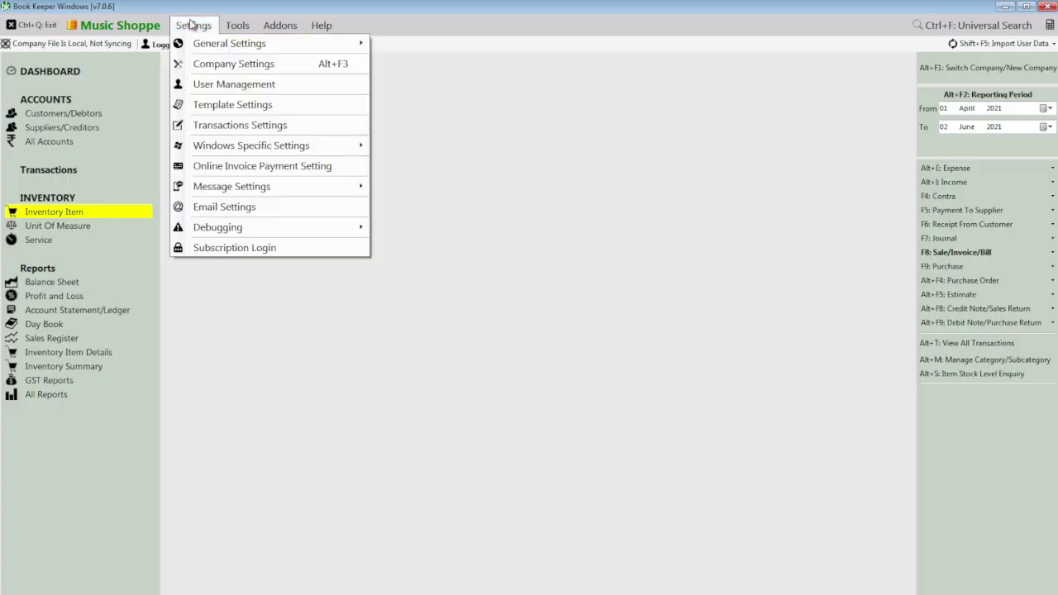
left_click(225, 125)
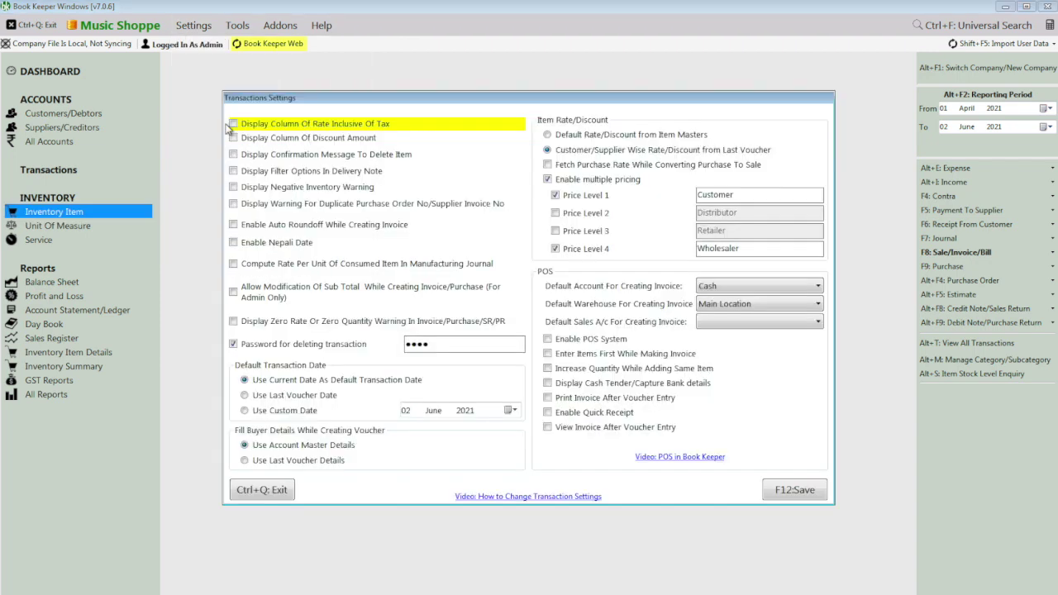
left_click(591, 416)
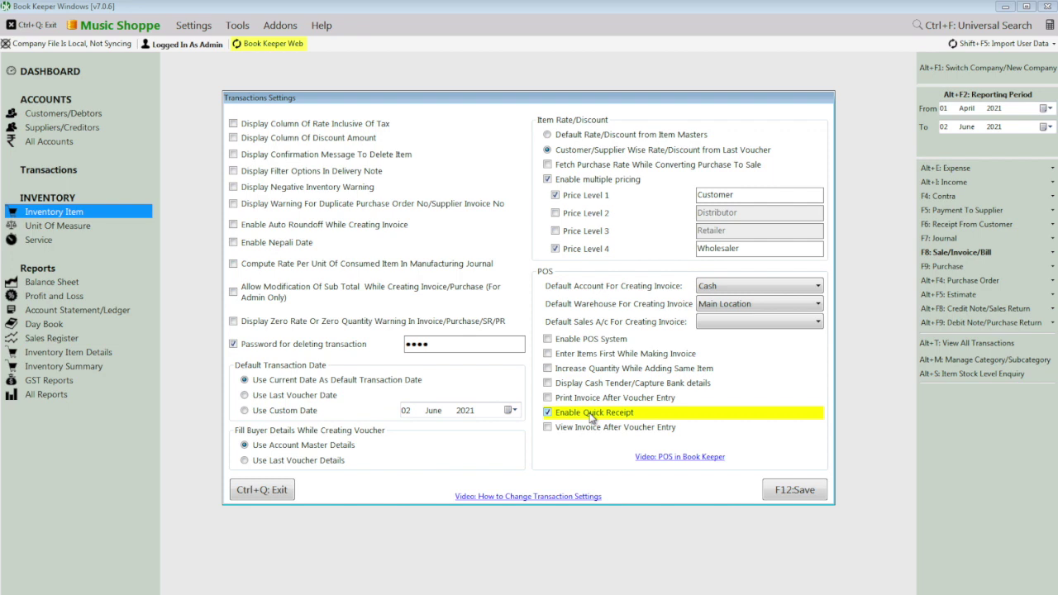
left_click(784, 491)
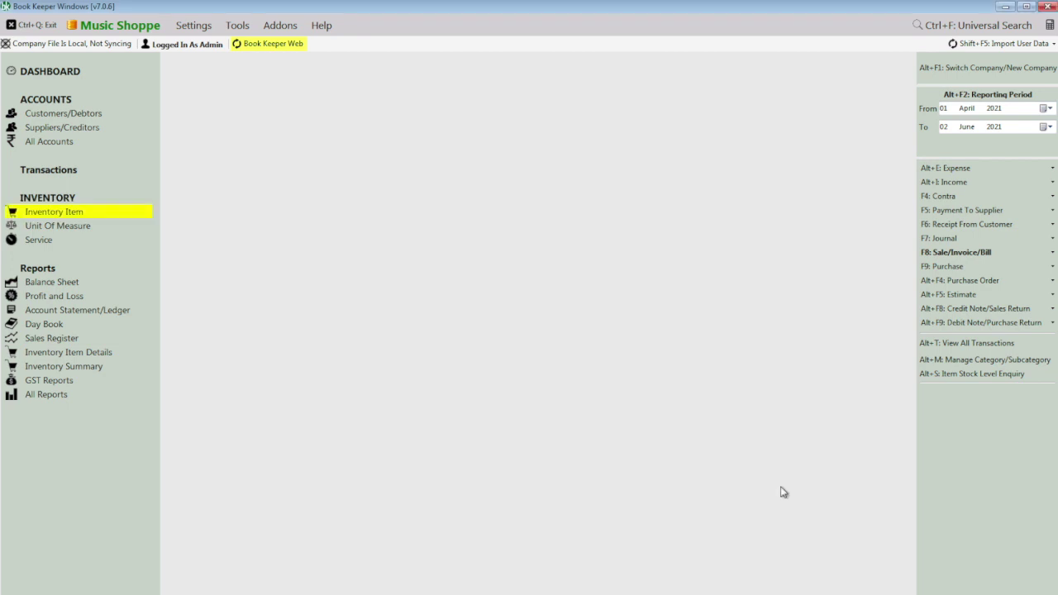
- Create another sale invoice and replace Cash with Customer A as the customer
left_click(944, 257)
left_click(889, 256)
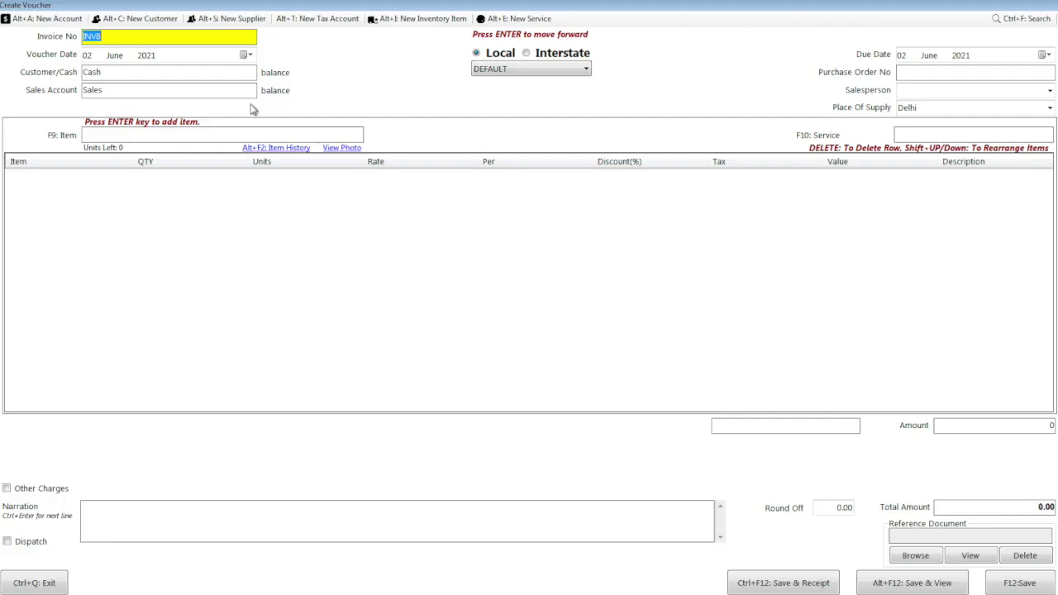
left_click(186, 77)
key("BackSpace")
key("BackSpace")
key("BackSpace")
key("BackSpace")
key("Down")
key("Return")
- Confirm the buyer and shipping details of Customer A for invoice INV8
key("Return")
key("Return")
key("Return")
key("Return")
key("Return")
key("Return")
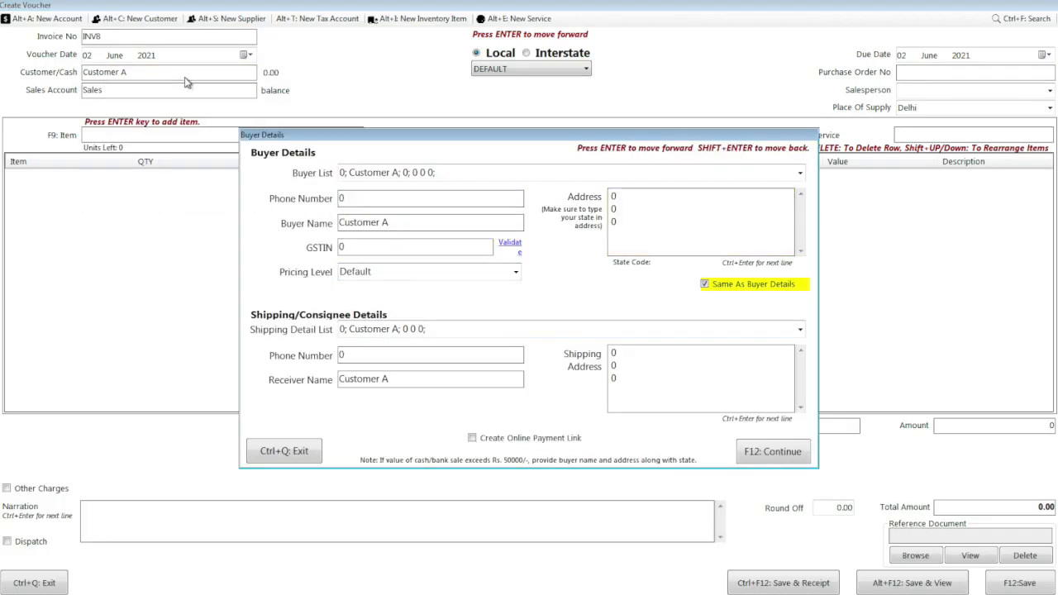
key("Return")
key("Return")
key("Return")
key("Return")
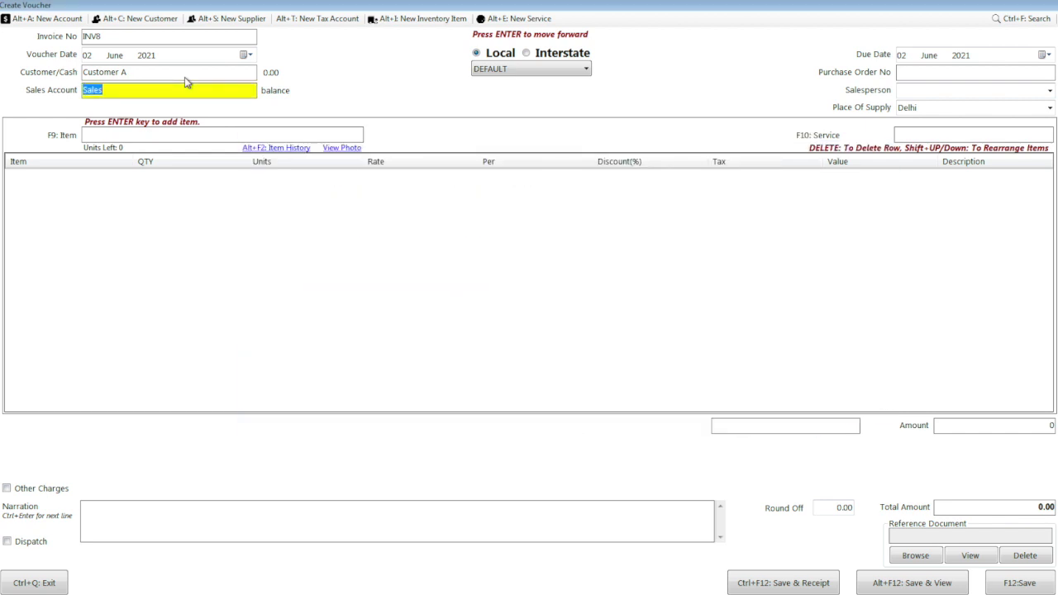
- Add one Guitar to invoice INV8 and save it with a receipt, dismissing the confirmation
type("gui")
key("Return")
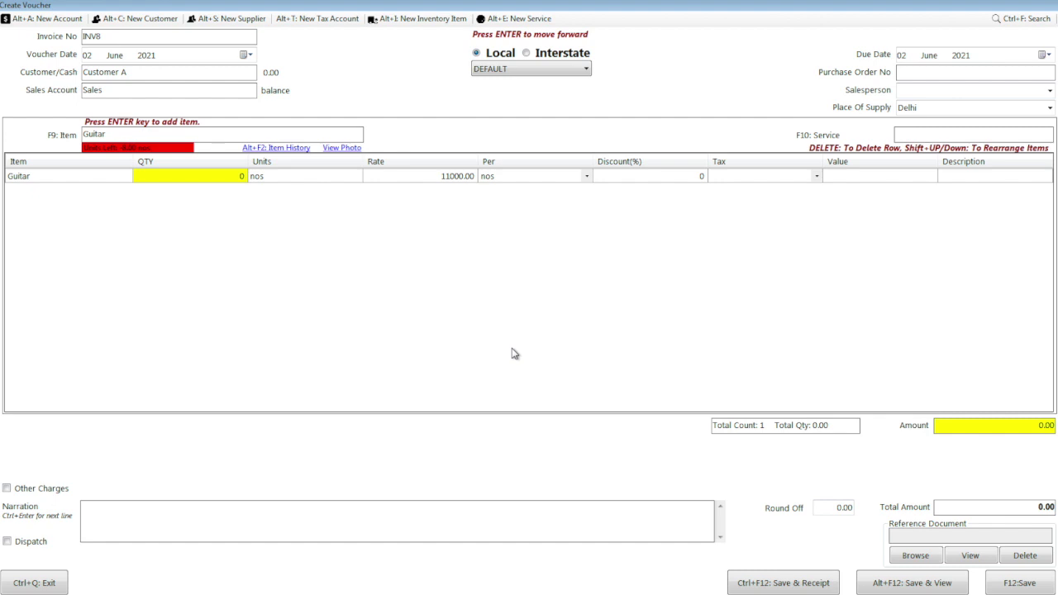
type("1")
key("Return")
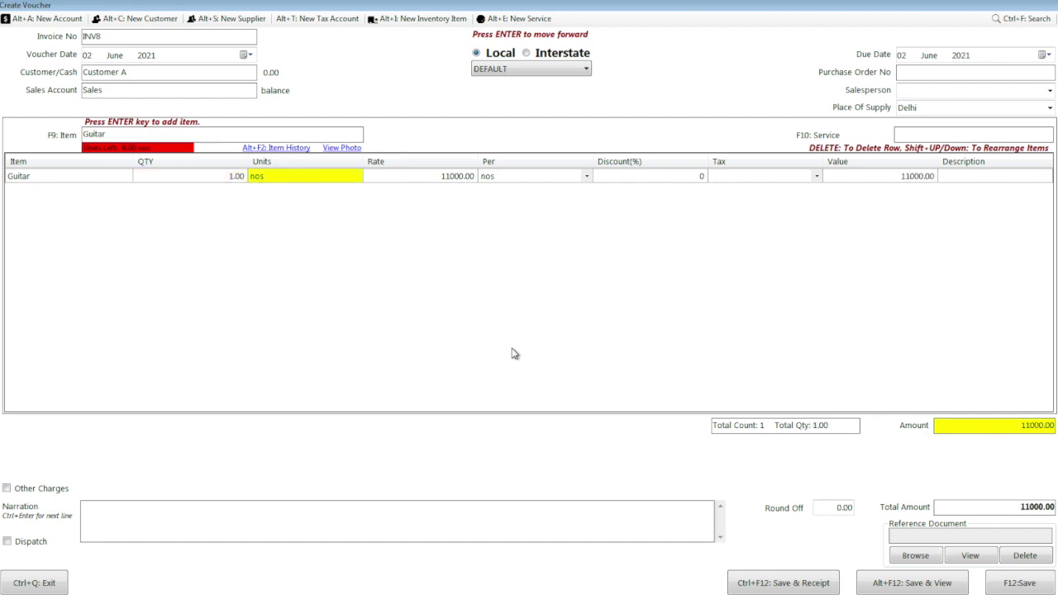
key("Return")
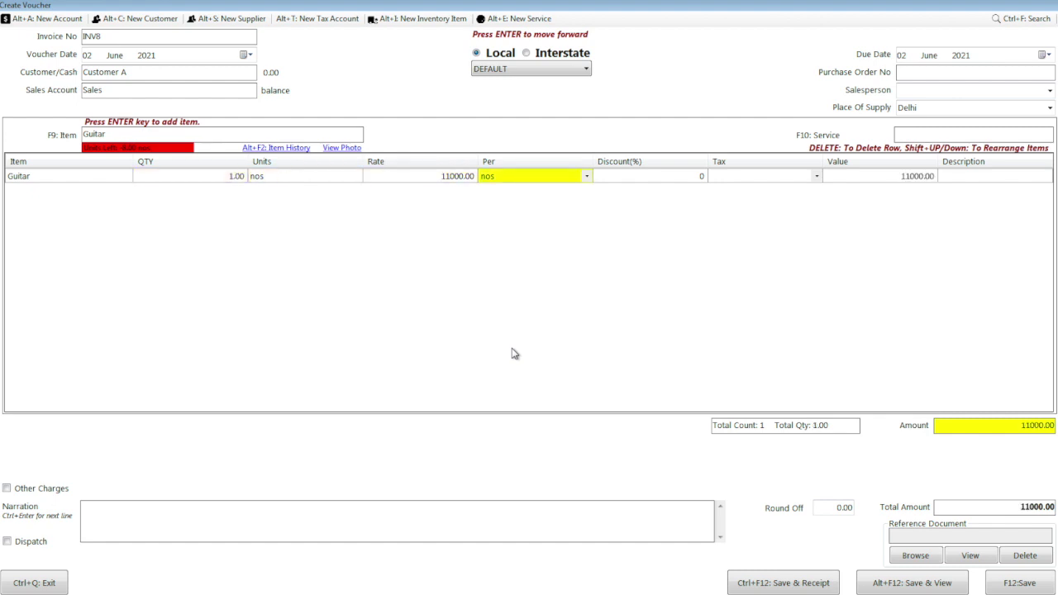
left_click(788, 585)
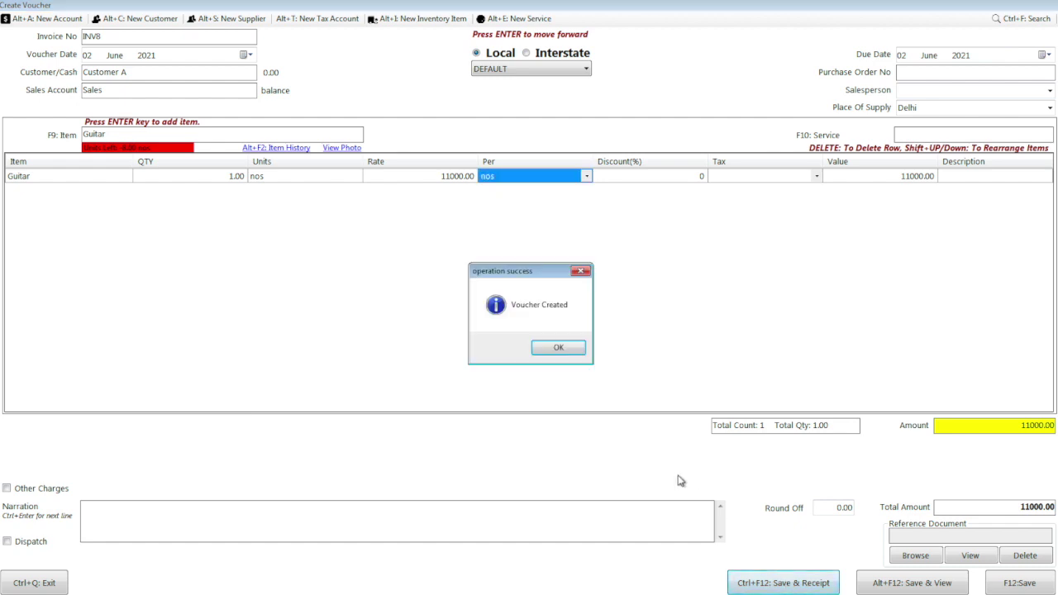
left_click(558, 349)
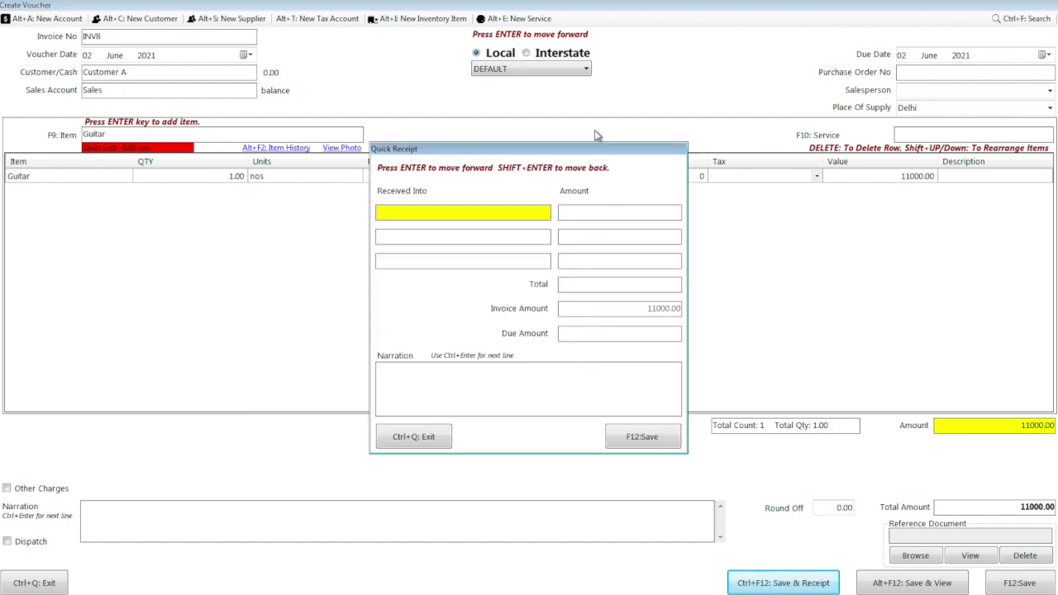
- Record 5000 received into Cash as the first payment in the Quick Receipt for invoice INV8
left_click_drag(598, 150, 586, 114)
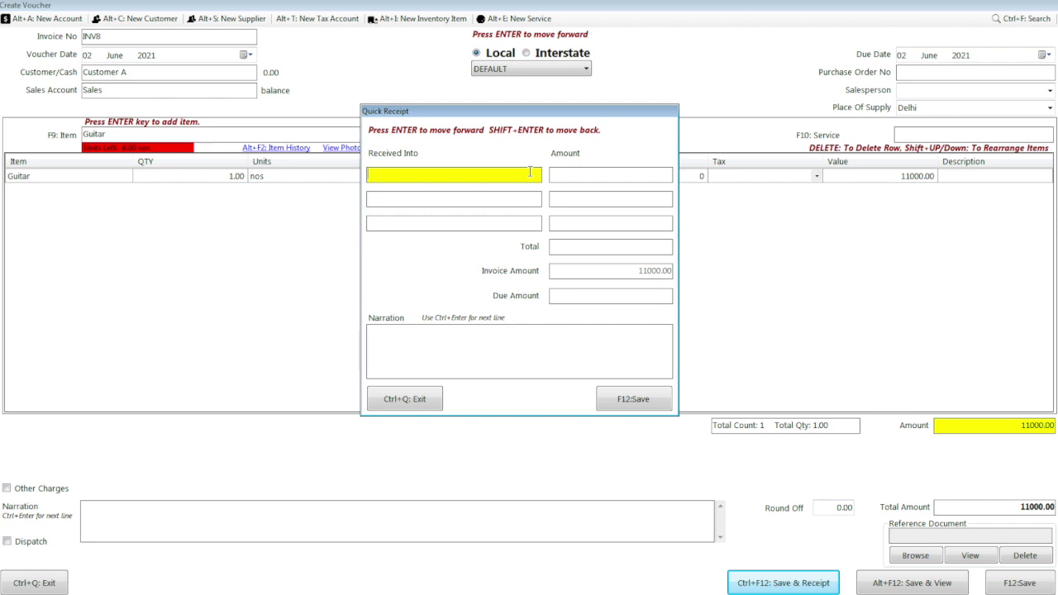
type("cas")
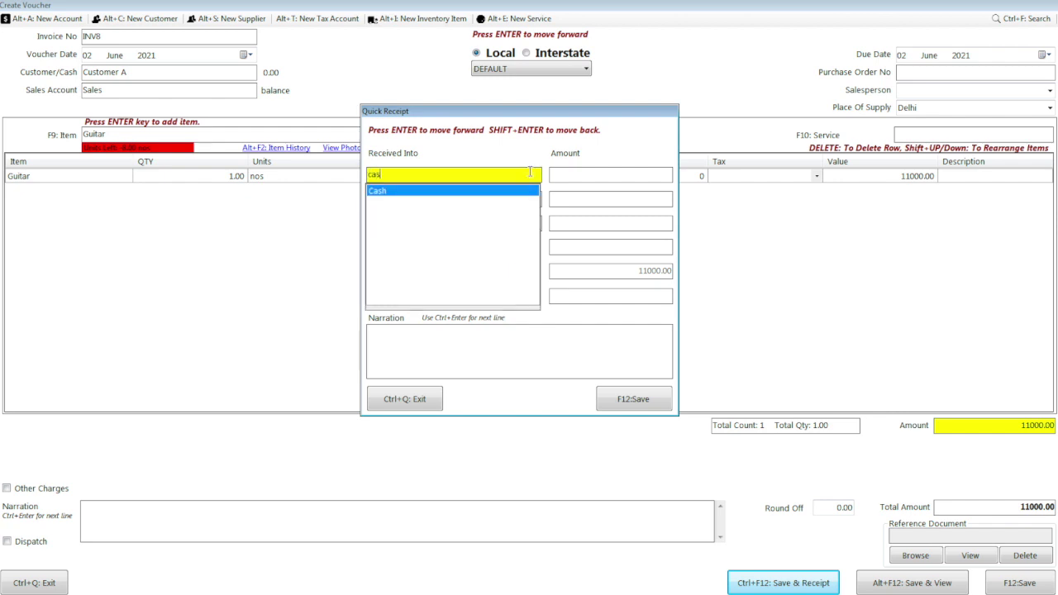
key("Return")
type("5000")
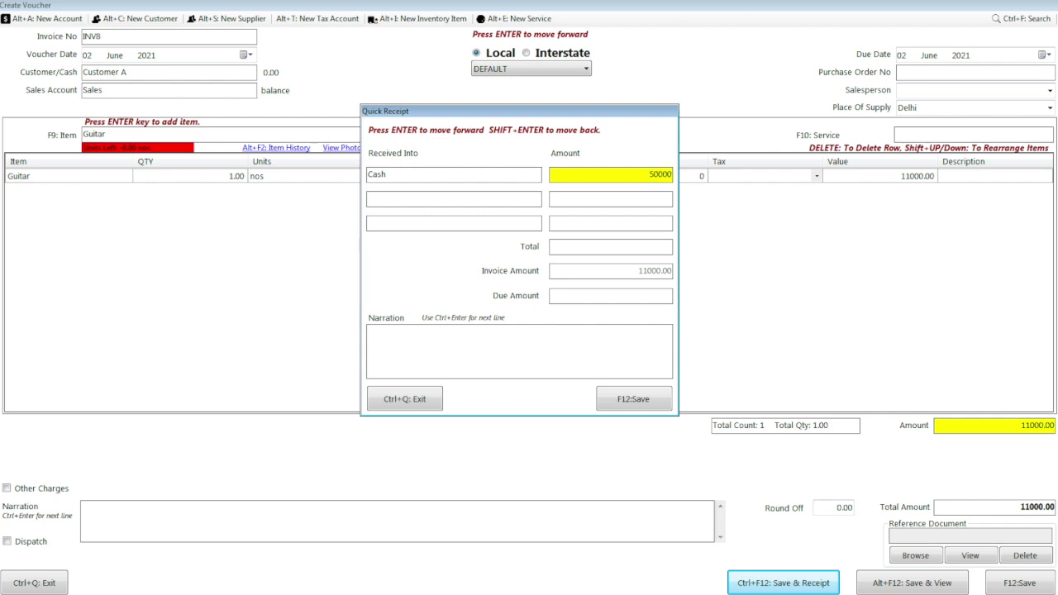
key("Return")
- Record 6000 received into Bank as the second payment, with Debit Card as the payment mode and its remaining details blank
type("ba")
key("Return")
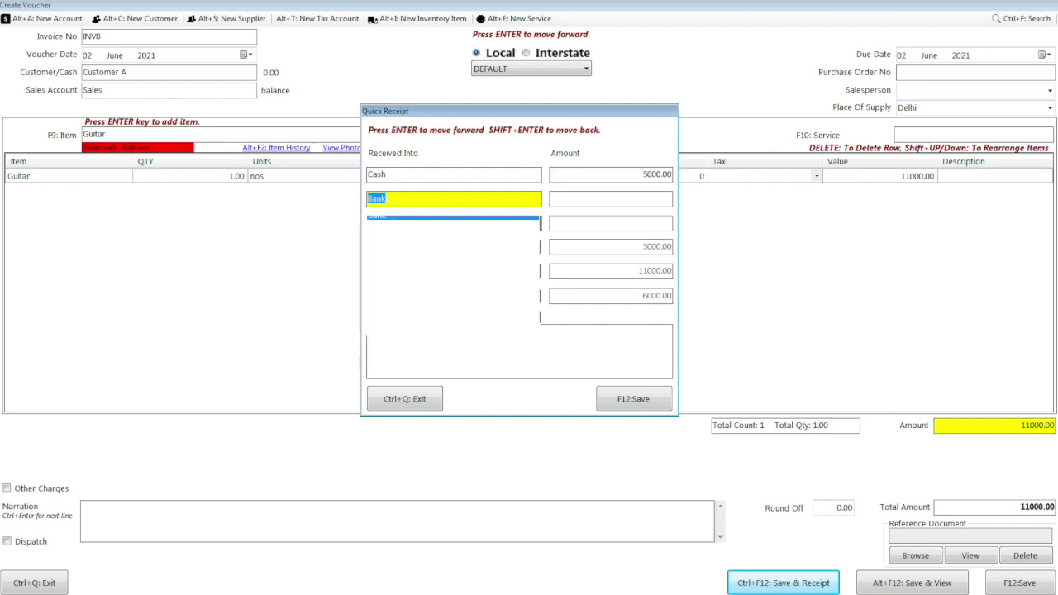
key("alt+Down")
key("Down")
key("Down")
key("Down")
key("Down")
key("Return")
key("Return")
key("Return")
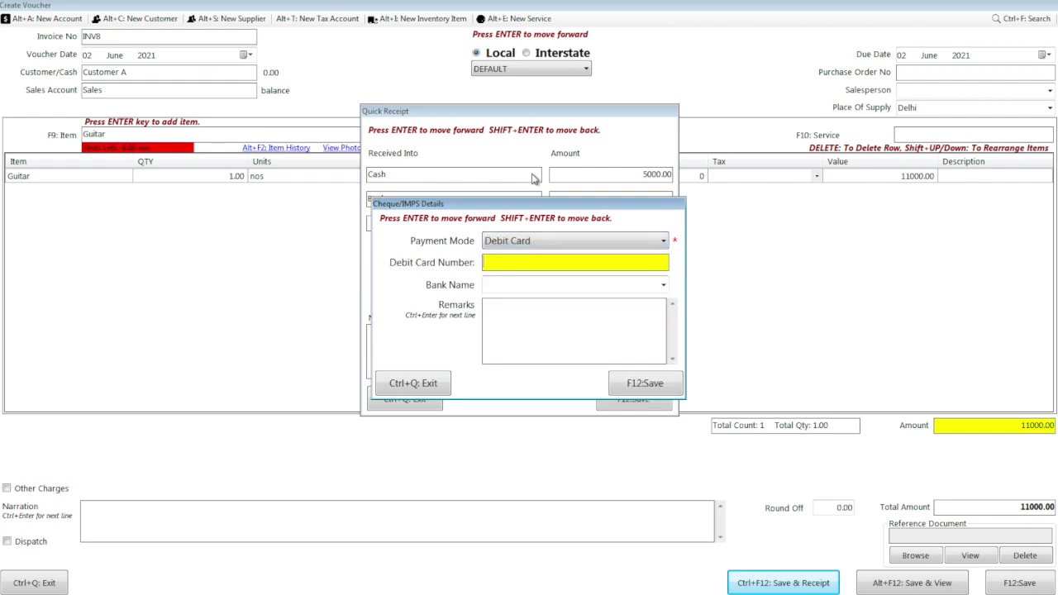
key("Return")
key("Return")
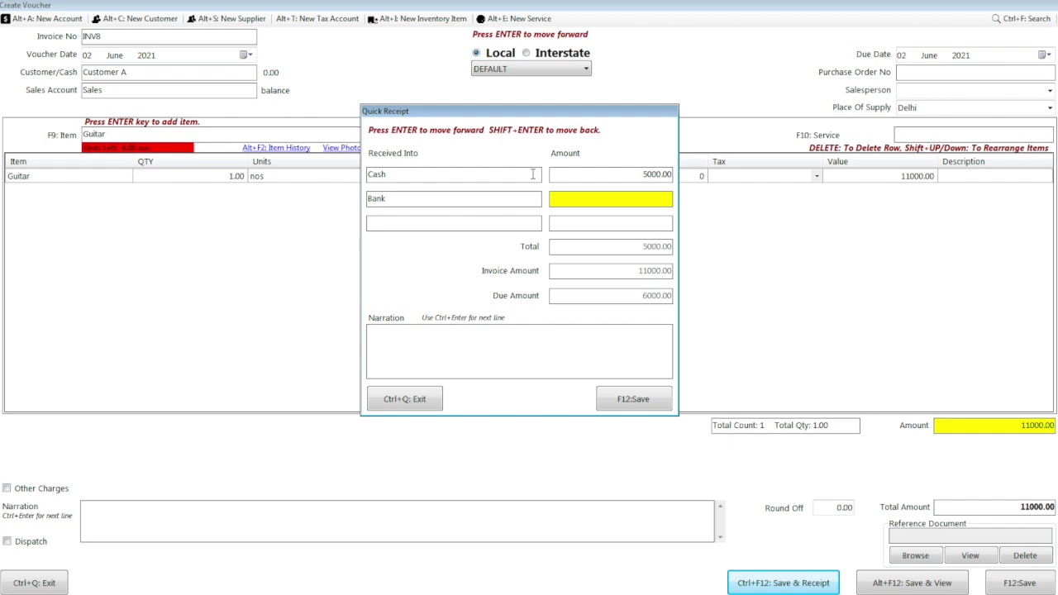
type("6000")
key("Return")
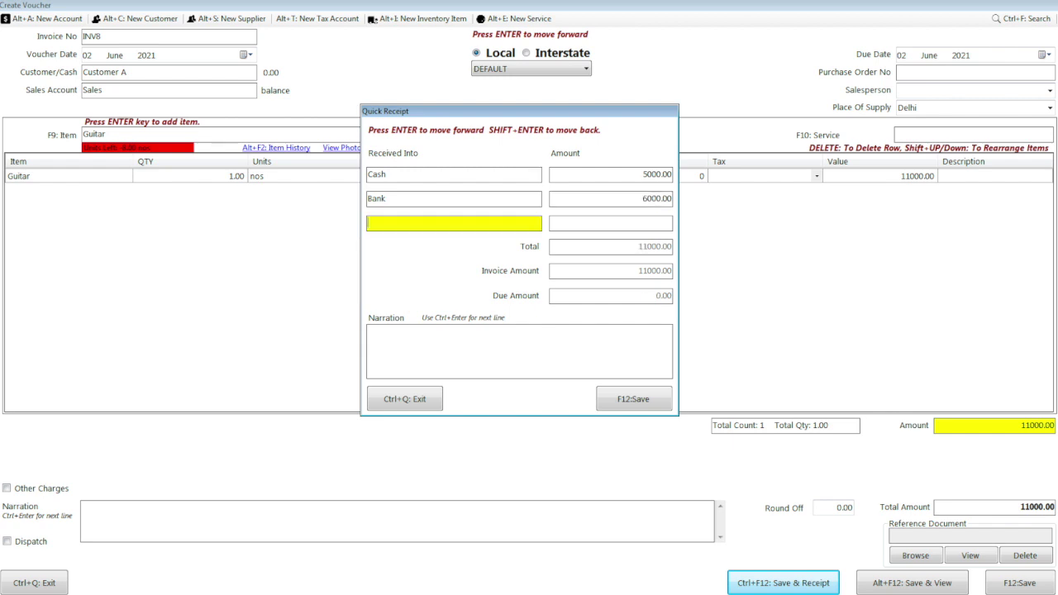
- Save the Quick Receipt with the third payment and narration left blank, and exit the new voucher form
key("Return")
key("Return")
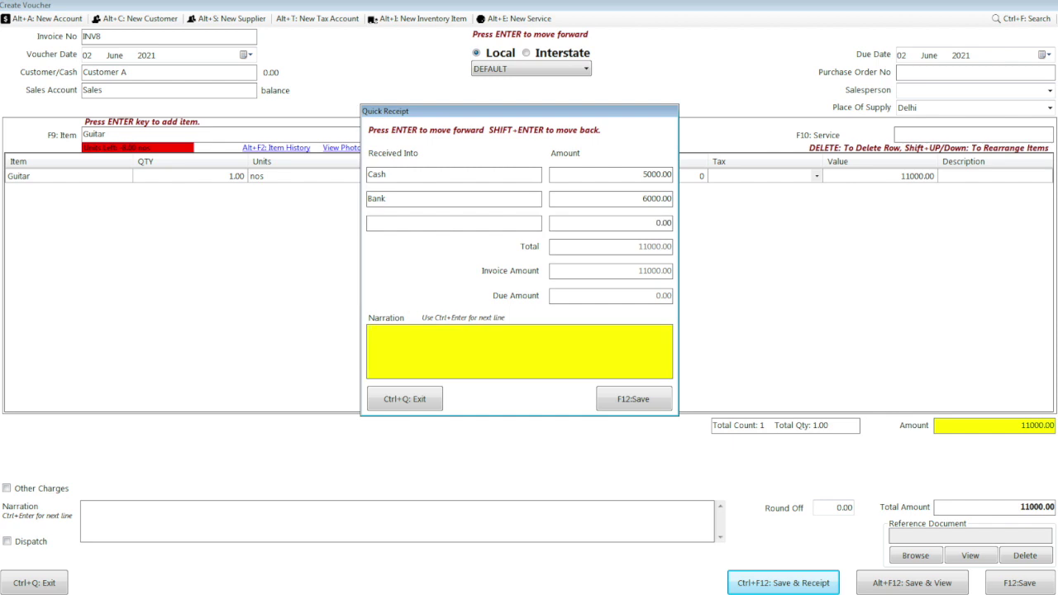
key("Return")
key("Return")
key("Return")
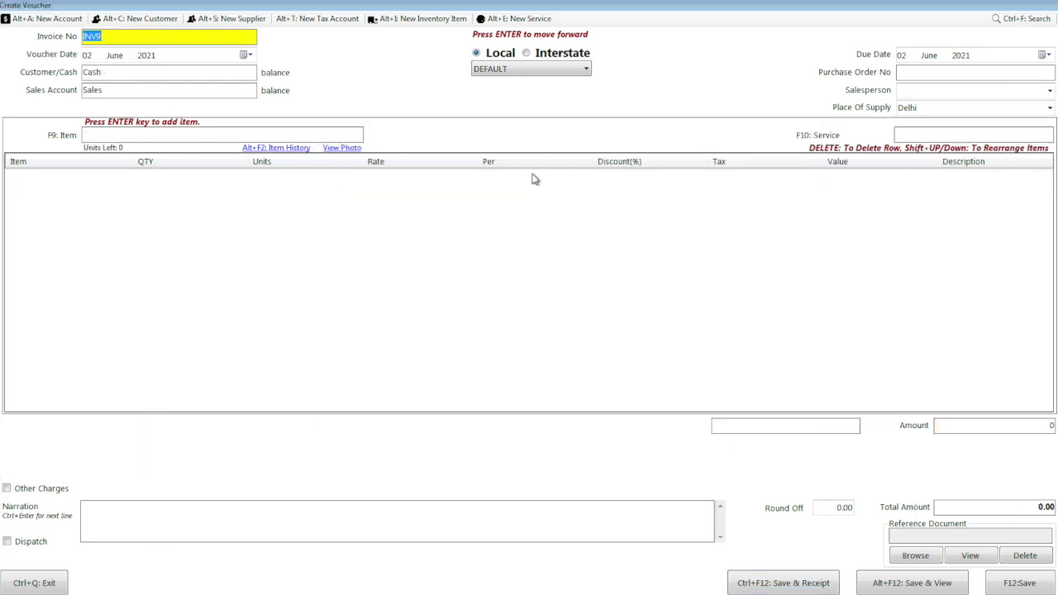
key("ctrl+q")
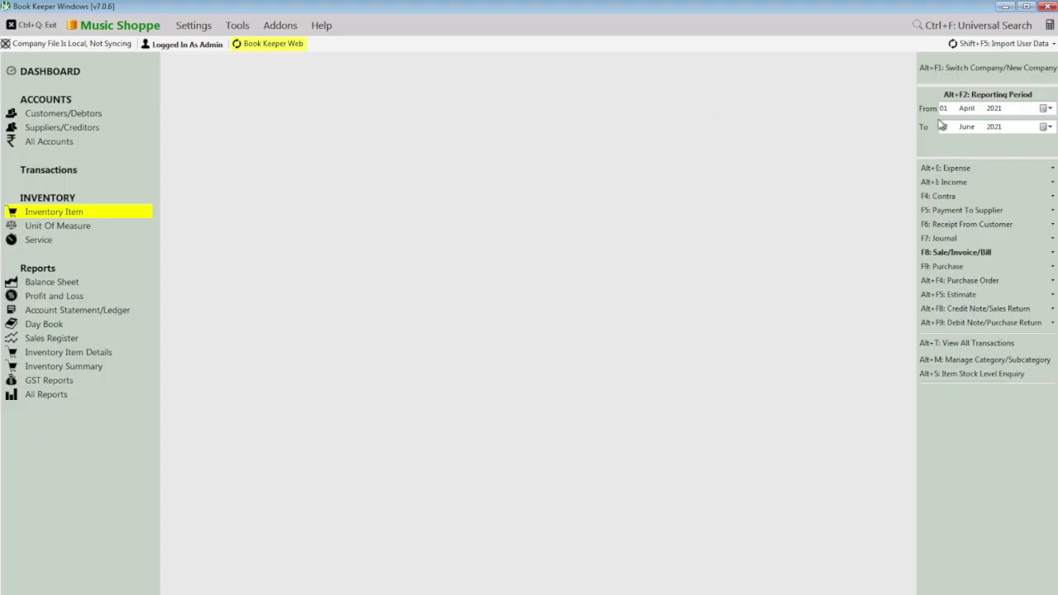
- View the sale invoices list and examine the payment status on the printed invoice INV8, closing both when finished
left_click(926, 252)
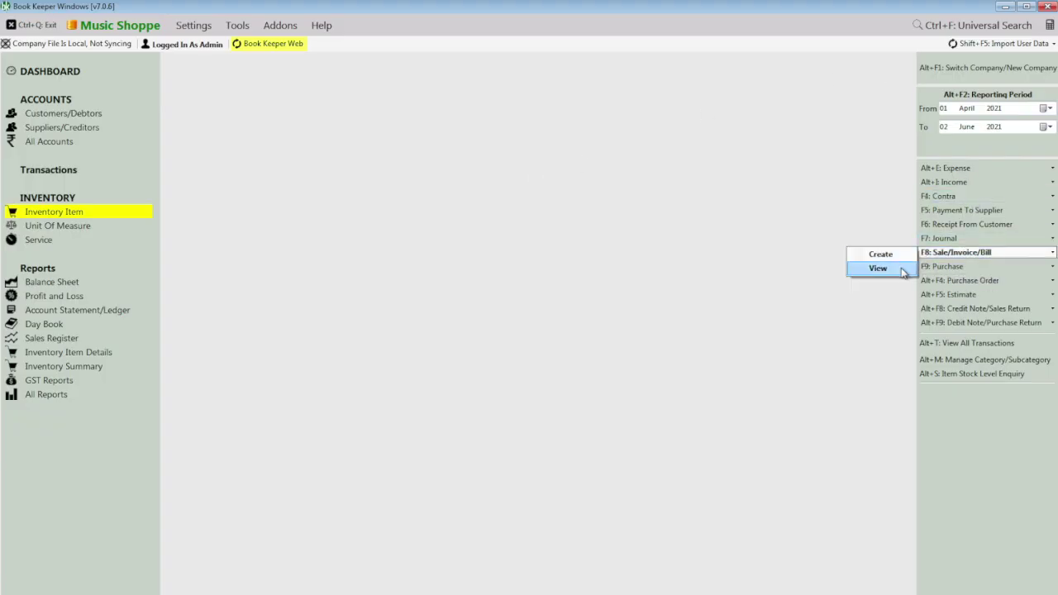
left_click(899, 269)
key("Return")
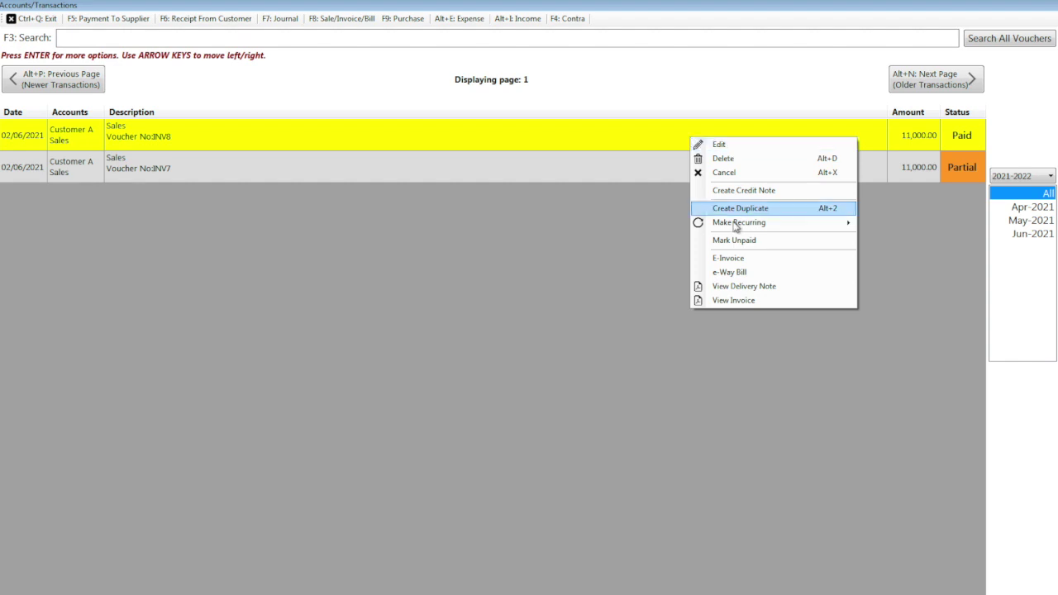
left_click(751, 303)
scroll(539, 355, "down", 5)
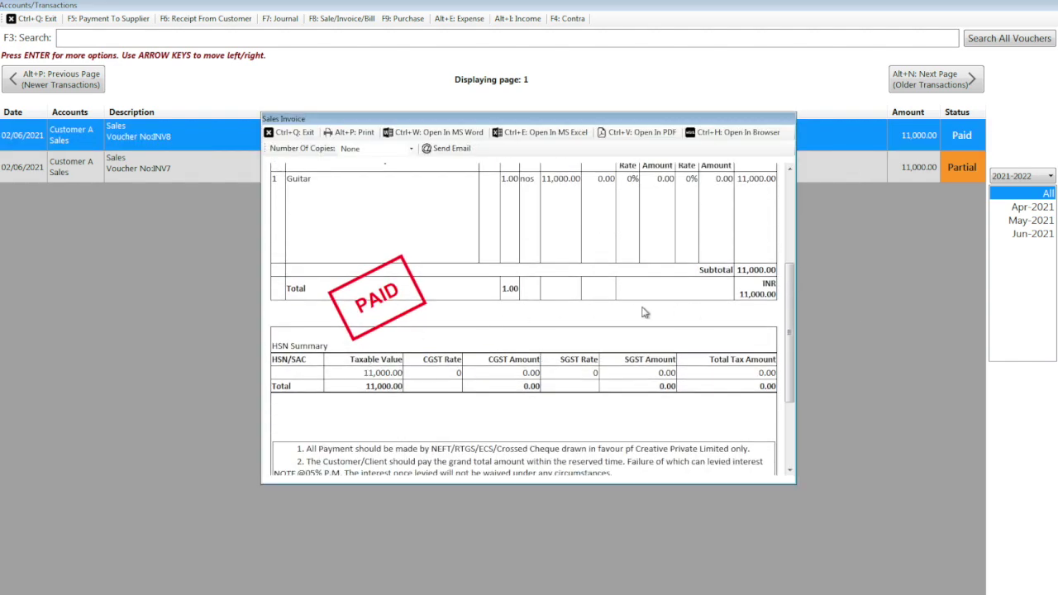
scroll(381, 293, "up", 3)
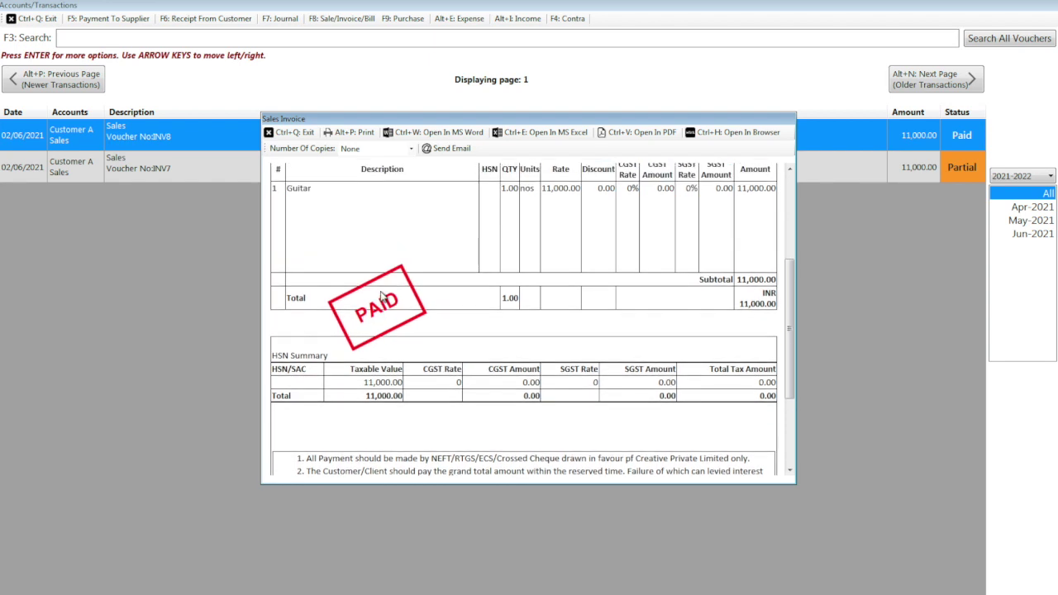
left_click(292, 133)
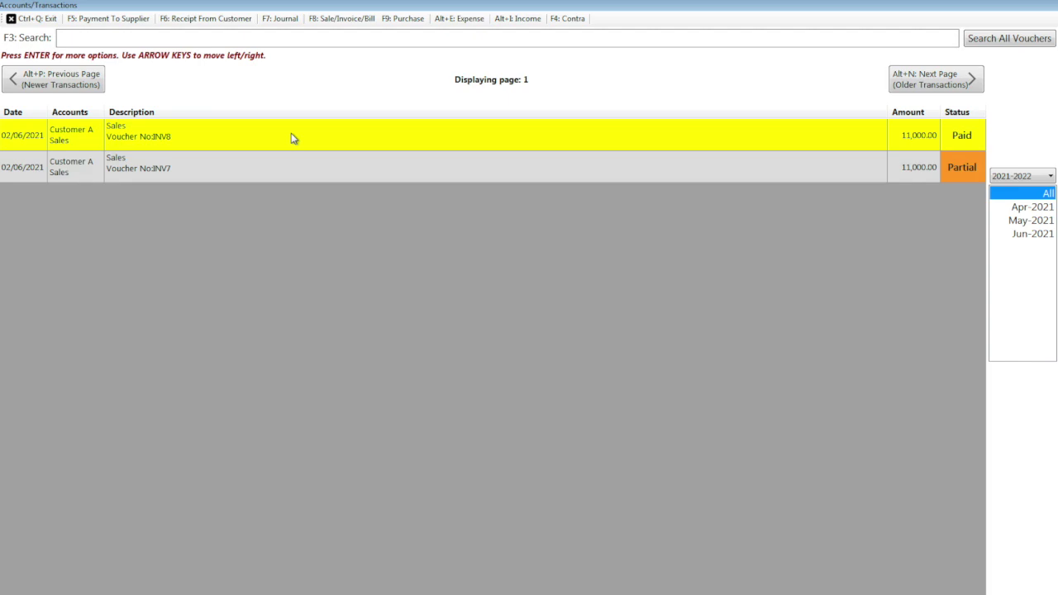
left_click(43, 19)
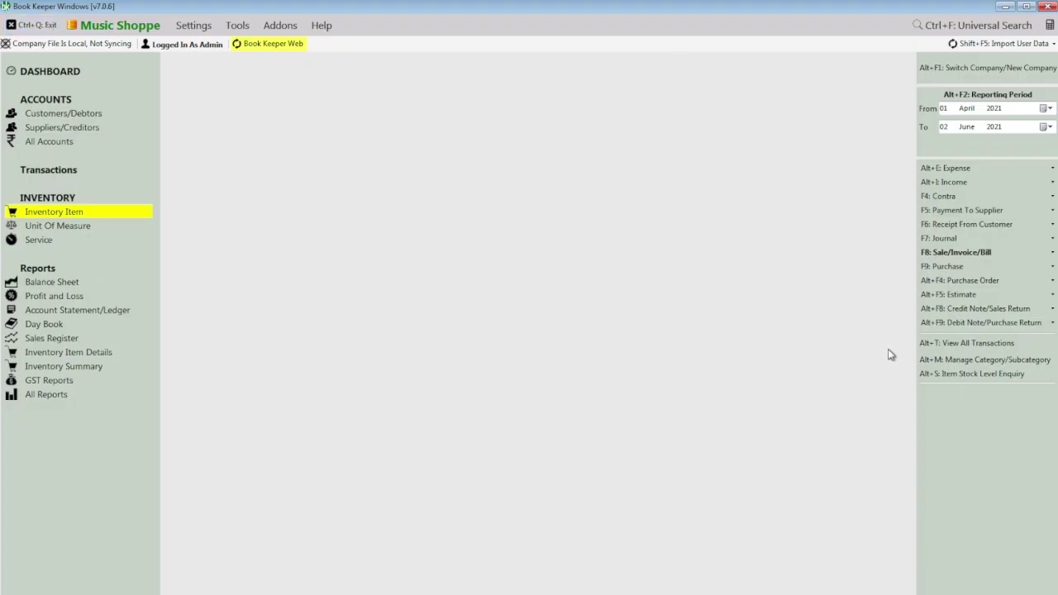
- View all transactions to check the receipts recorded for invoice INV8, and close the list
left_click(934, 346)
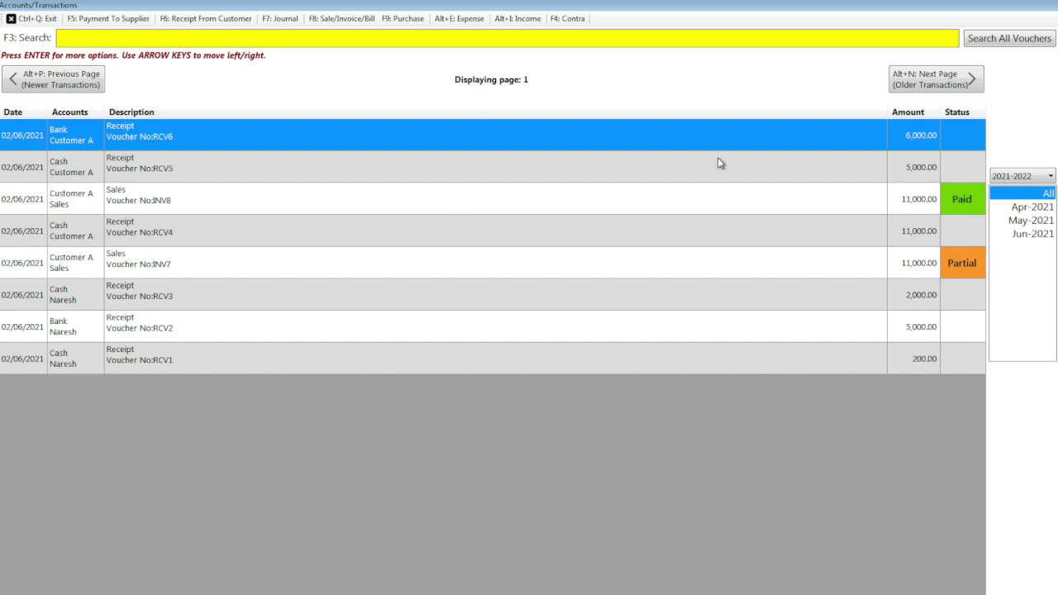
right_click(676, 171)
key("Escape")
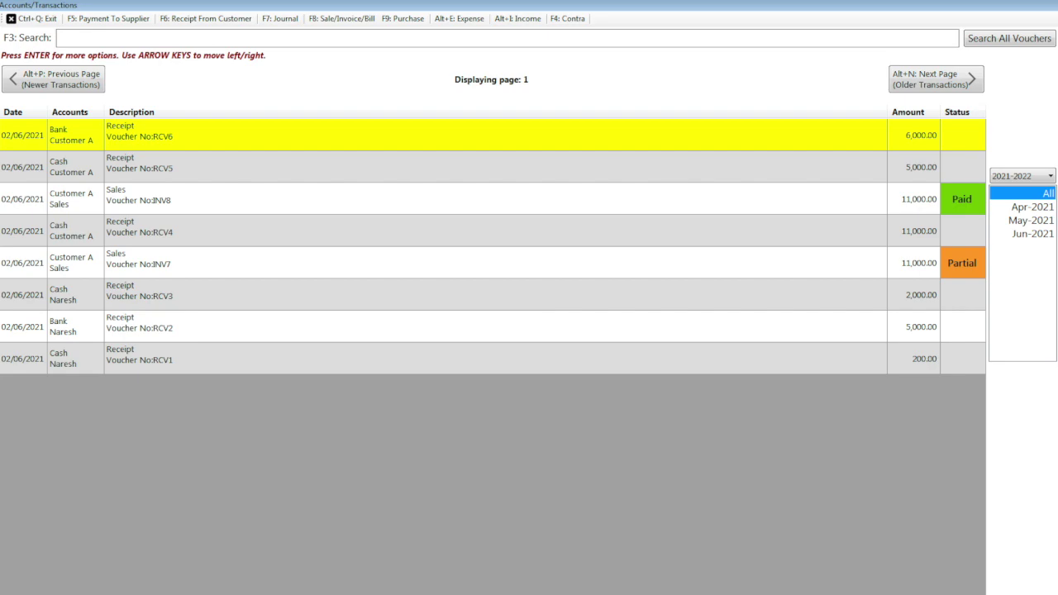
left_click(39, 19)
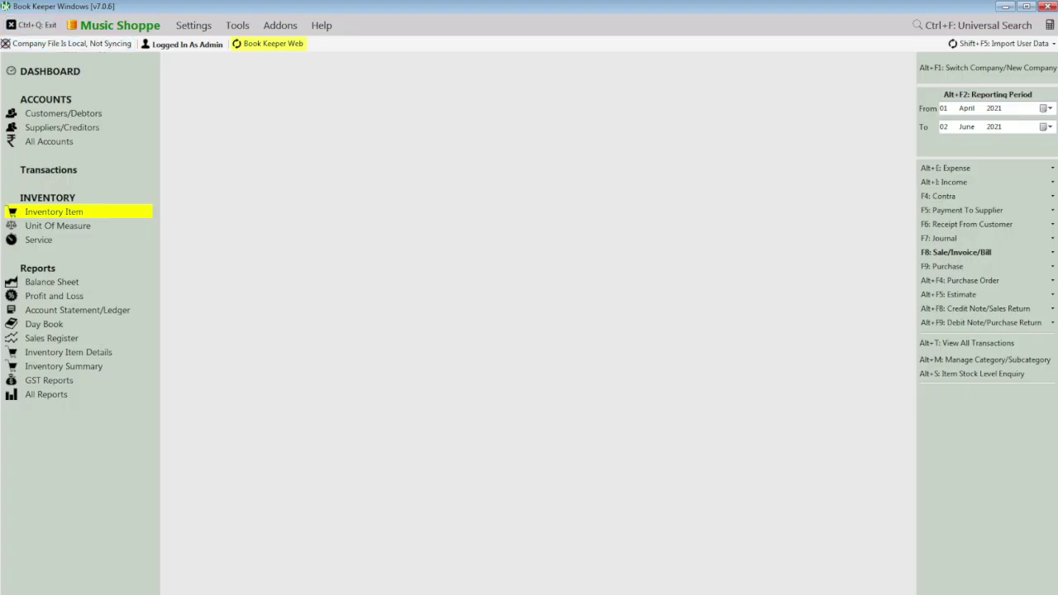
- Switch to Notepad, append "/ multiple payments you can receive now" to item b and add the line "Transaction Settings > Enable Quick Receipt"
key("alt+Tab")
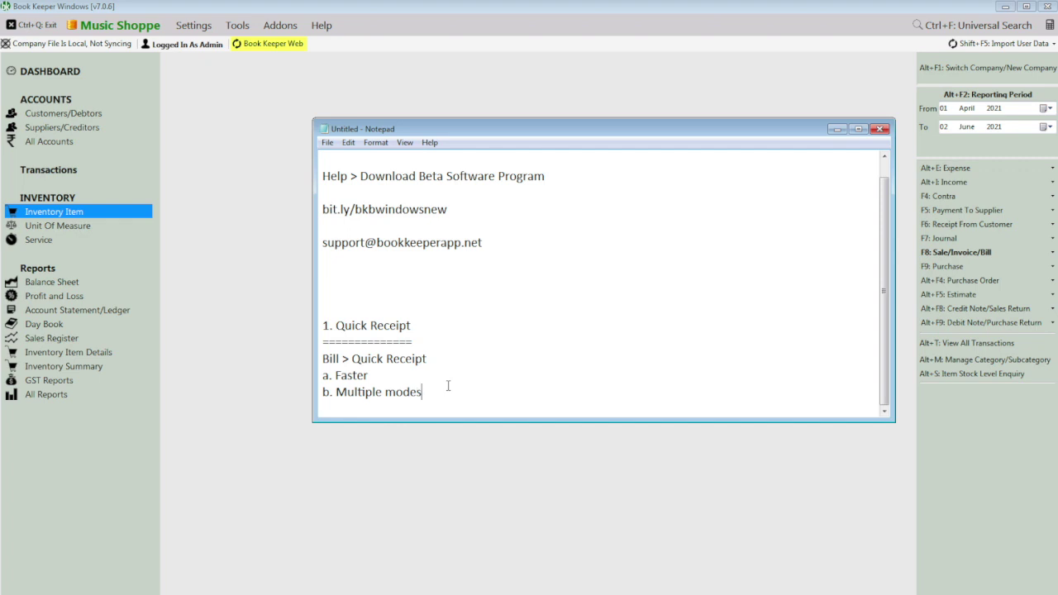
type("/ multiple payments you can receive now")
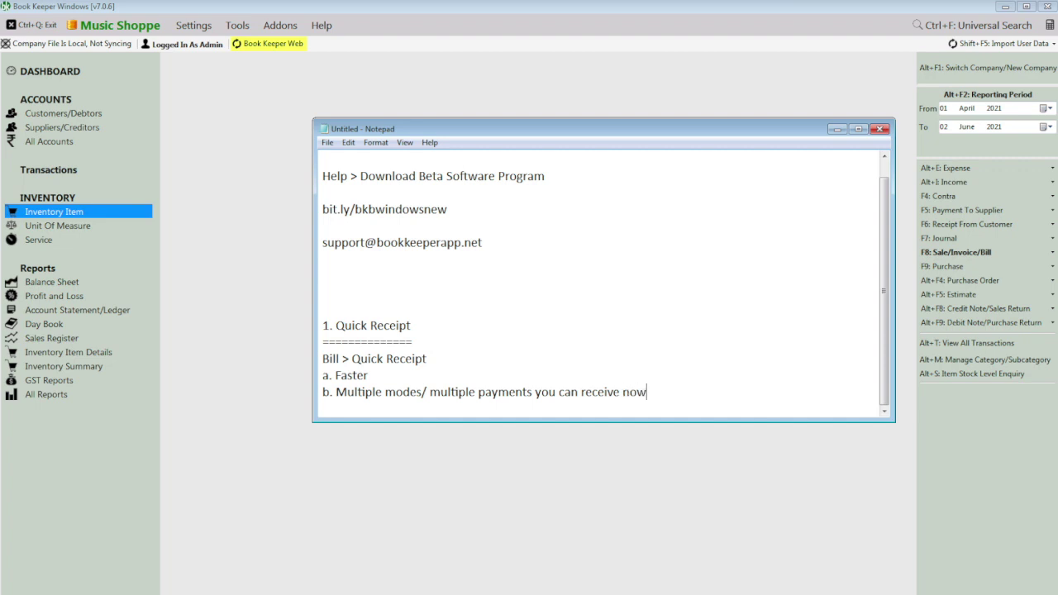
key("Return")
type("Transaction ")
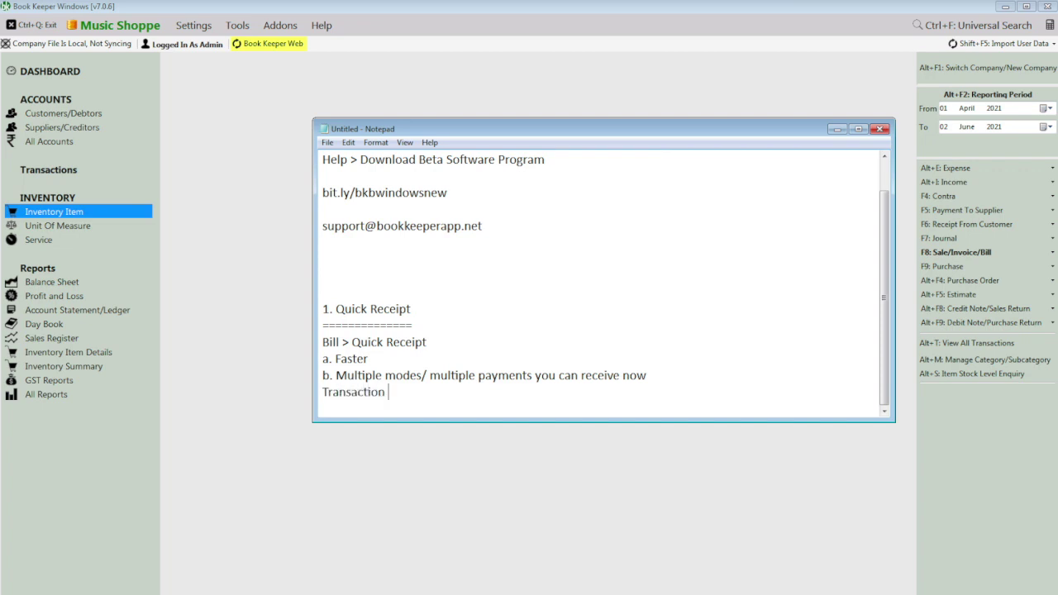
type("Settings > Enable Quick Re")
type("eipt")
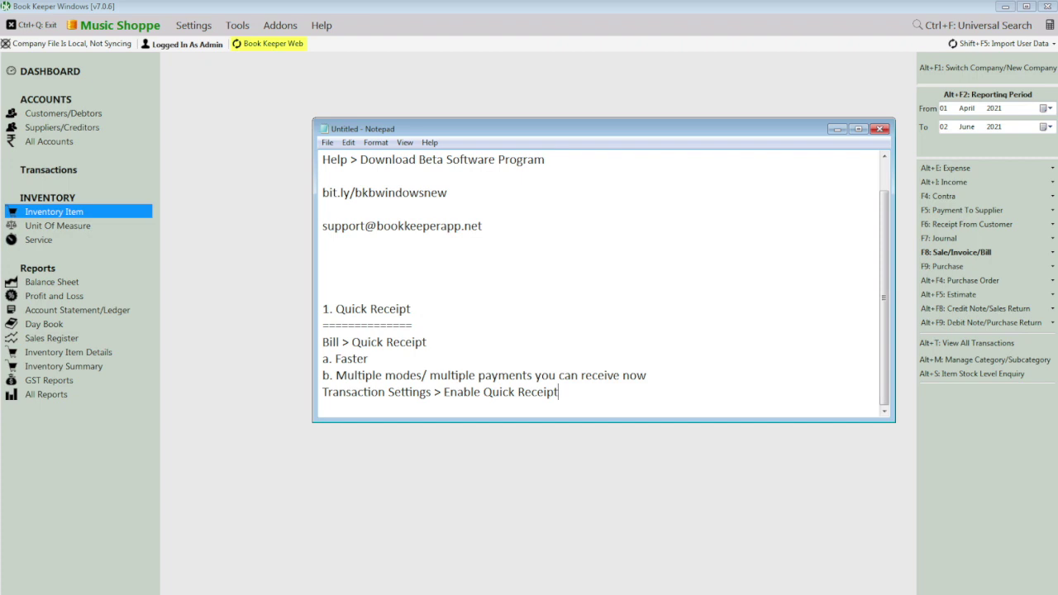
- Add five line breaks after the Quick Receipt notes
left_click(621, 410)
key("Return")
key("Return")
key("Return")
key("Return")
key("Return")
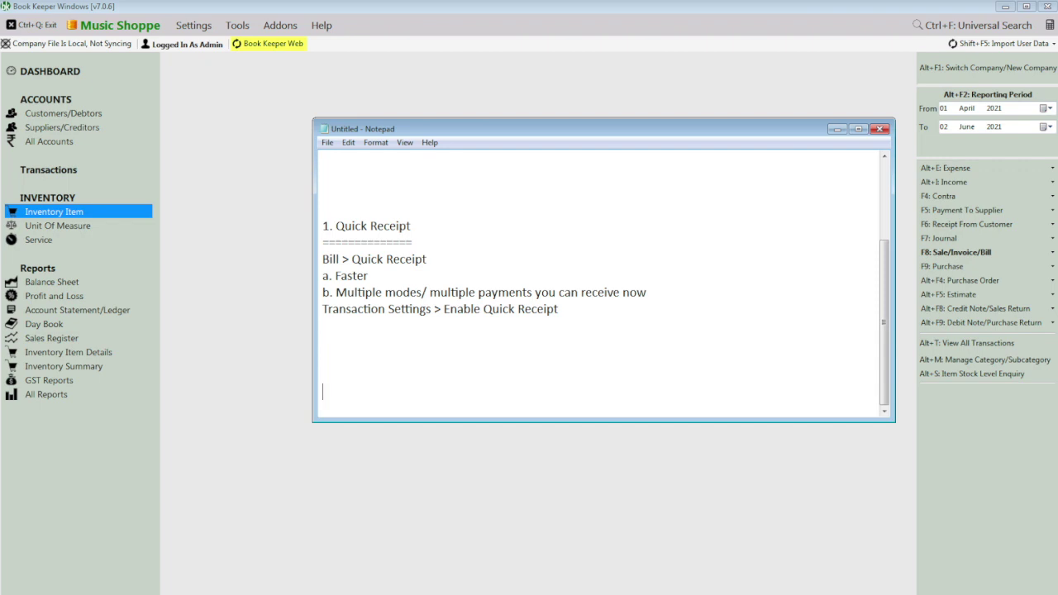
- Review the version, beta download, link and support contact lines at the start of the notes
scroll(562, 326, "up", 3)
left_click_drag(486, 259, 295, 135)
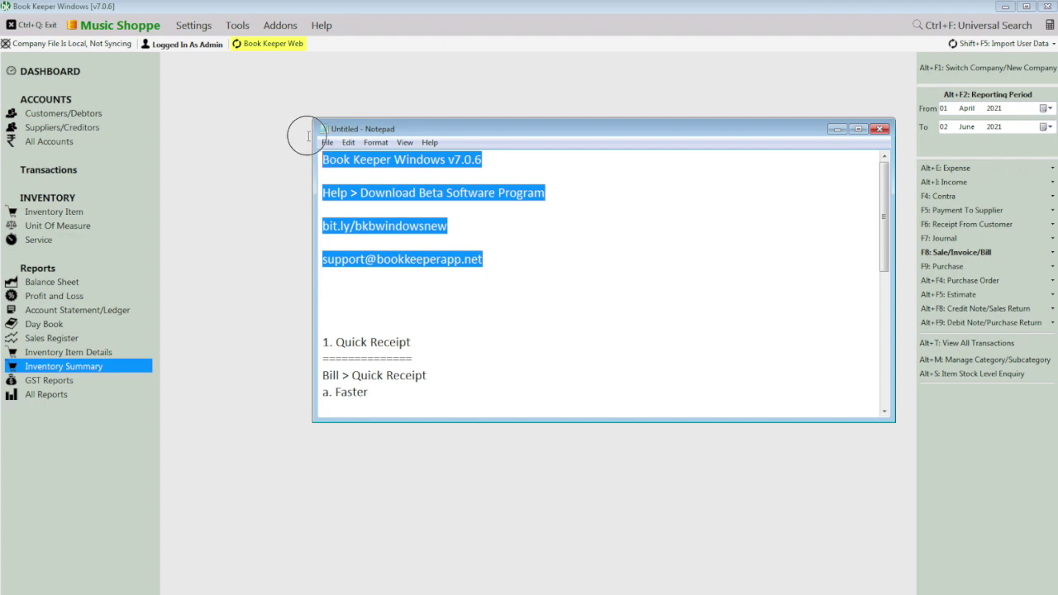
left_click(511, 261)
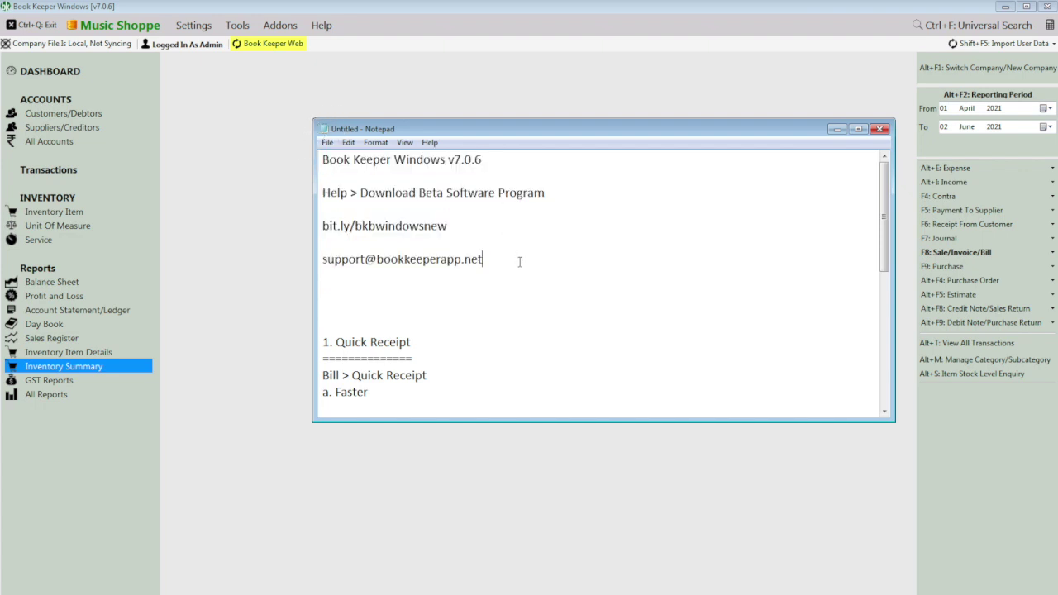
left_click_drag(512, 262, 321, 259)
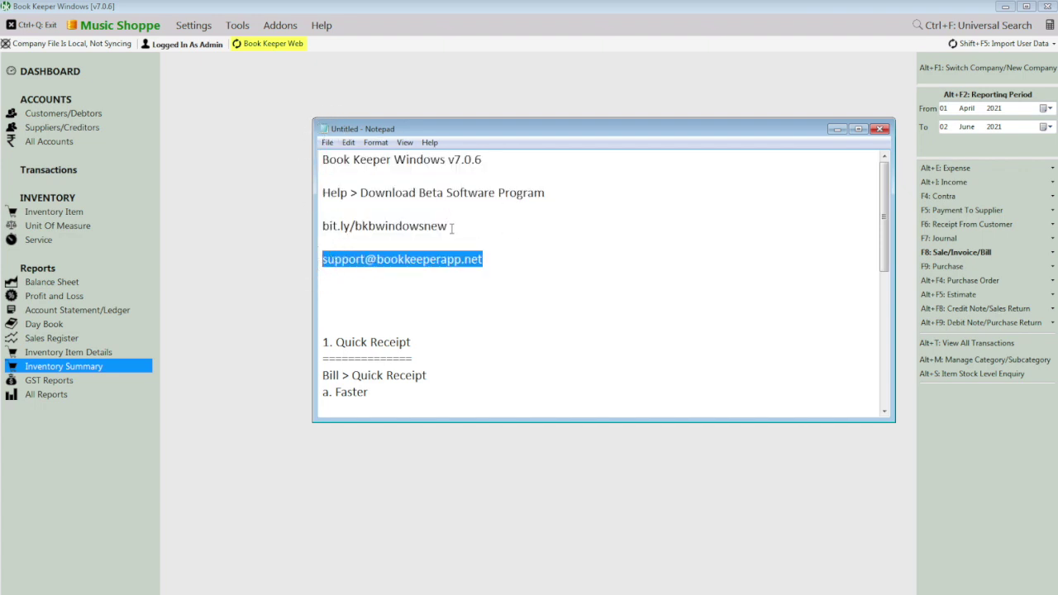
left_click_drag(459, 229, 317, 187)
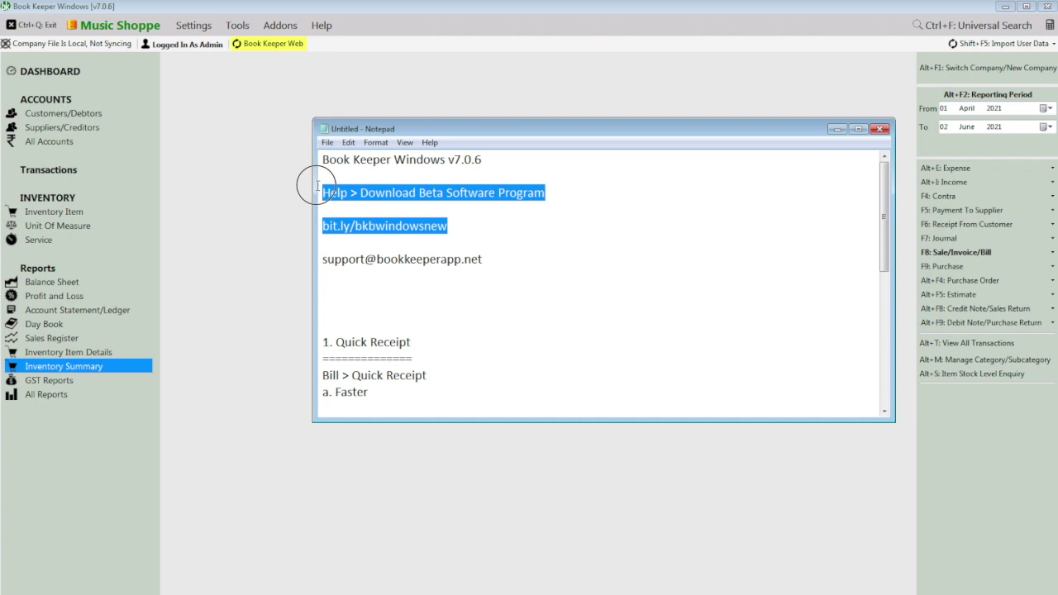
left_click(487, 228)
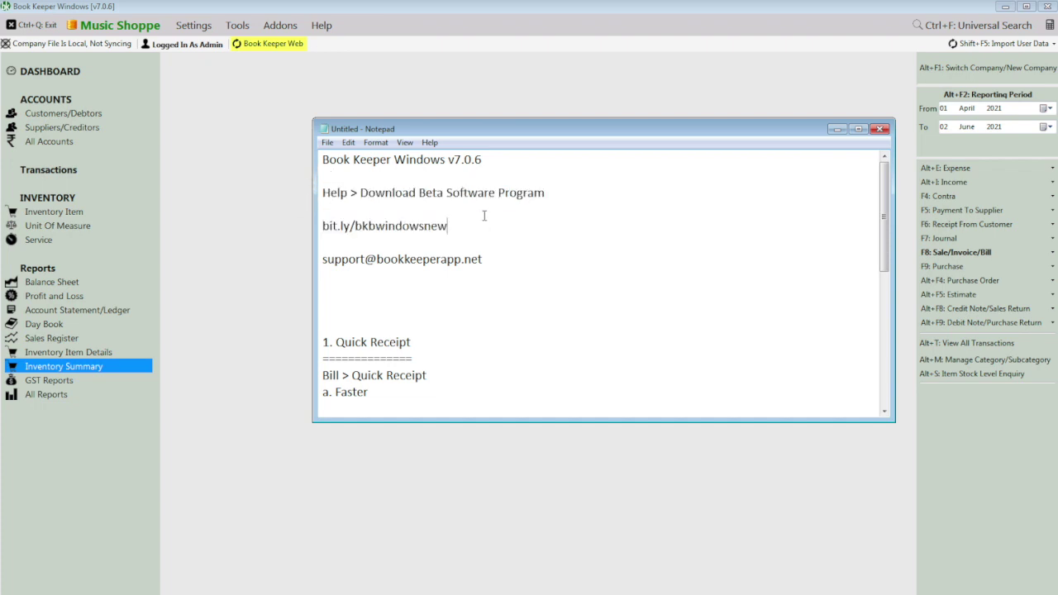
left_click_drag(482, 159, 447, 160)
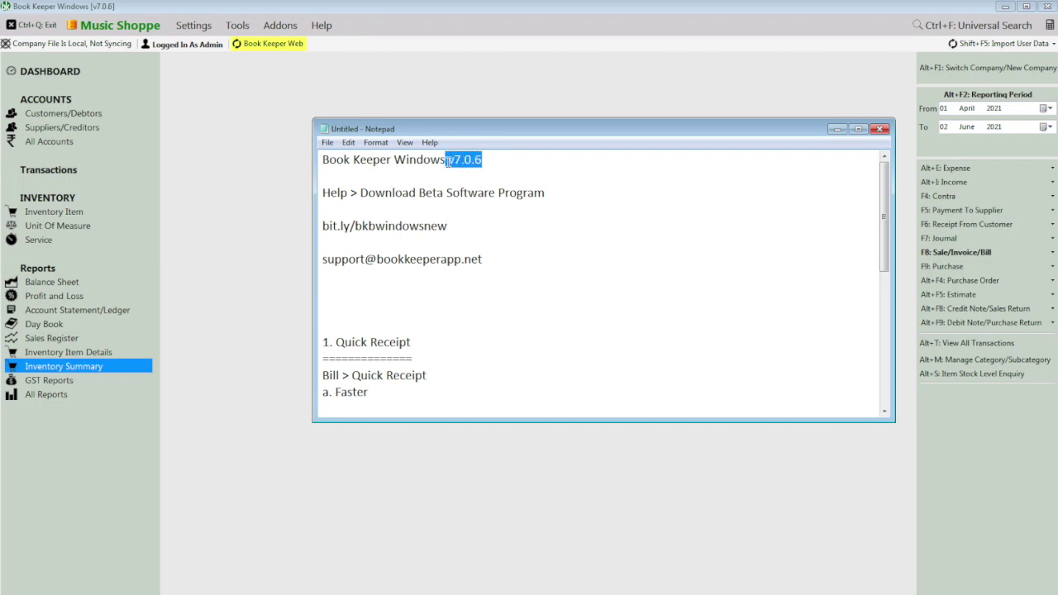
left_click(521, 233)
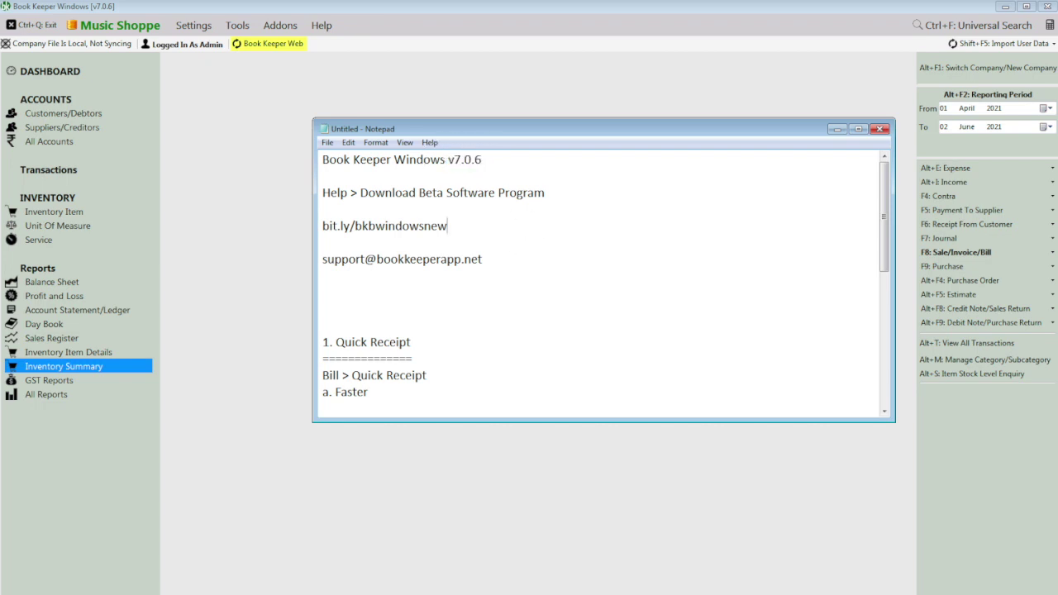